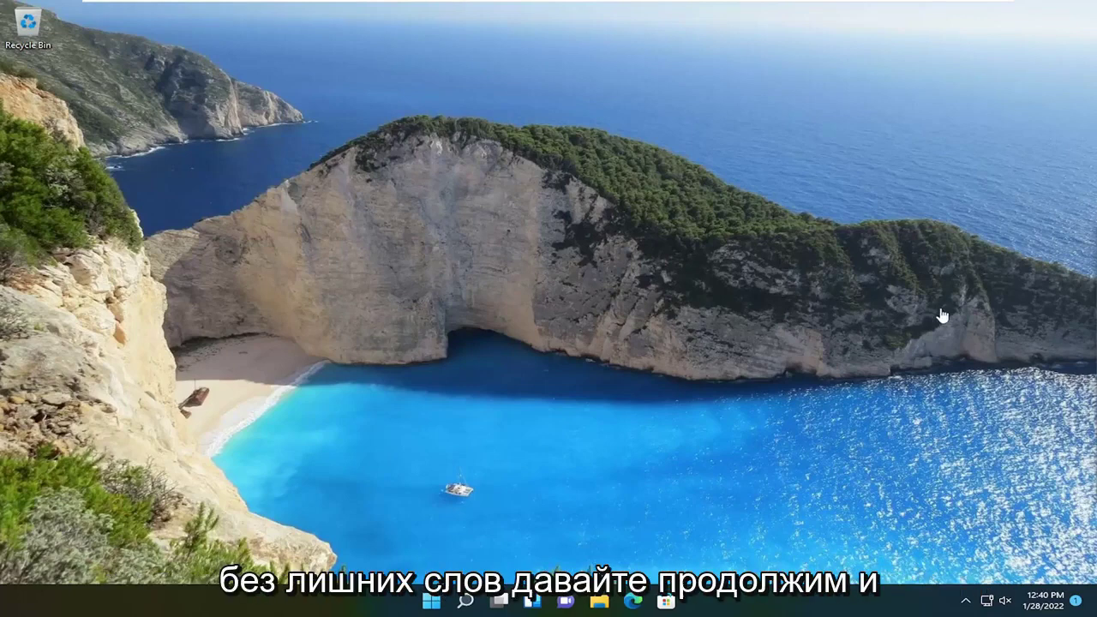
Open the Services app through Windows search and open the properties of the Windows Audio service
click(466, 601)
text(services)
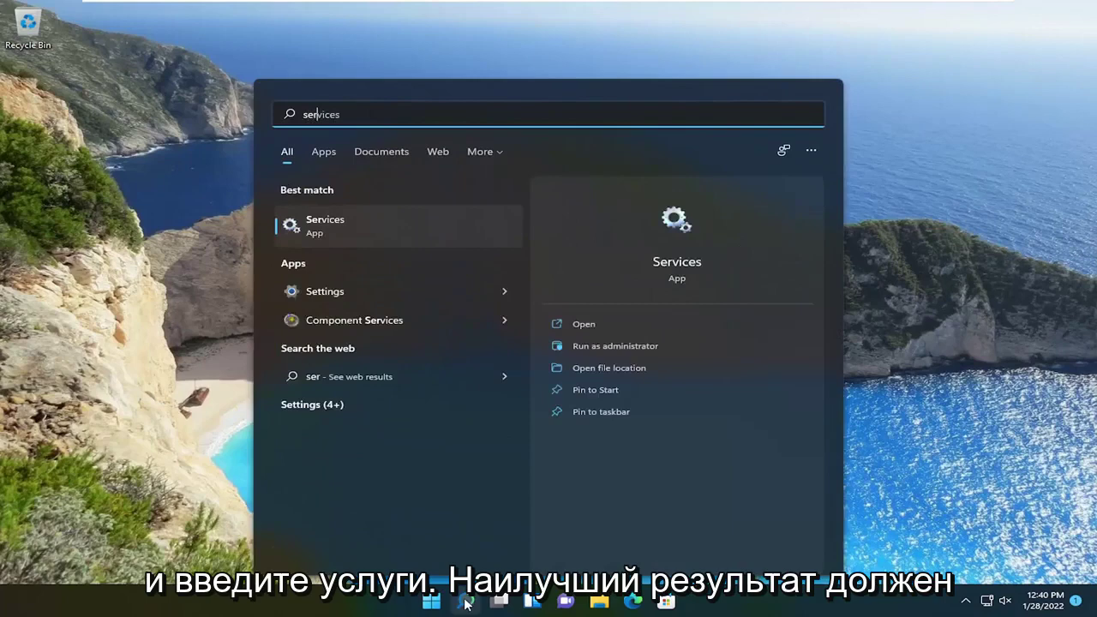
click(317, 225)
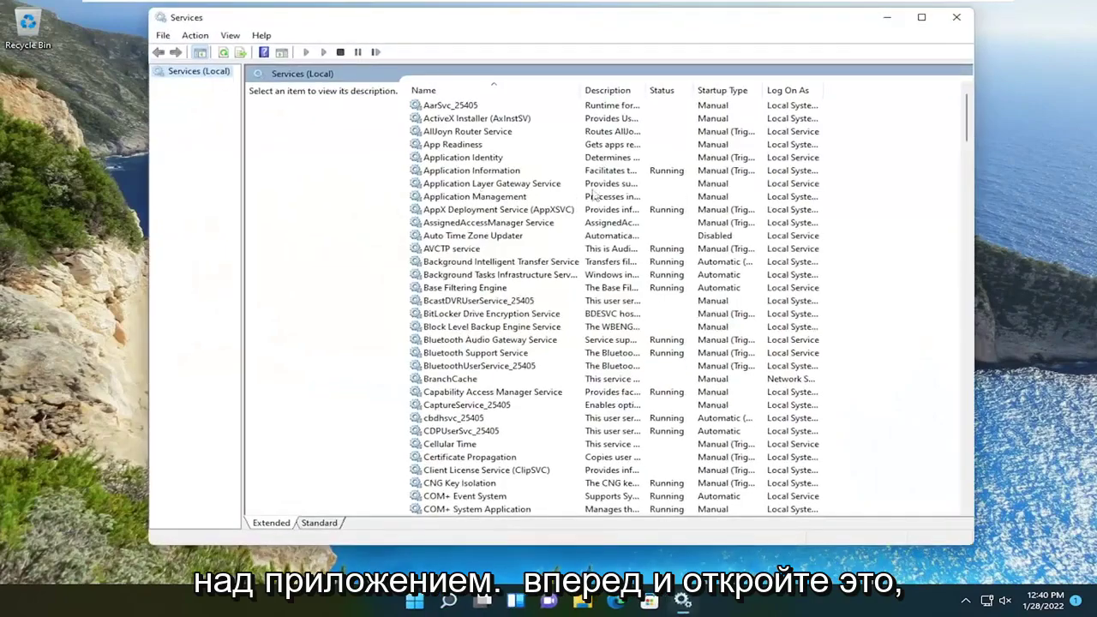
drag(968, 111, 968, 497)
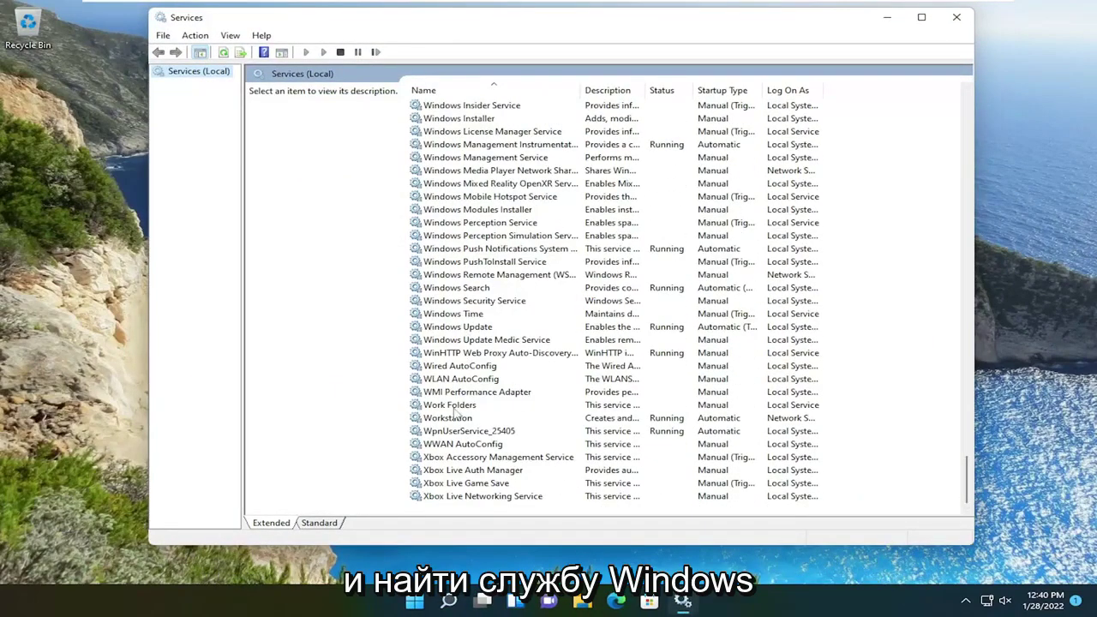
scroll(445, 313, up, 7)
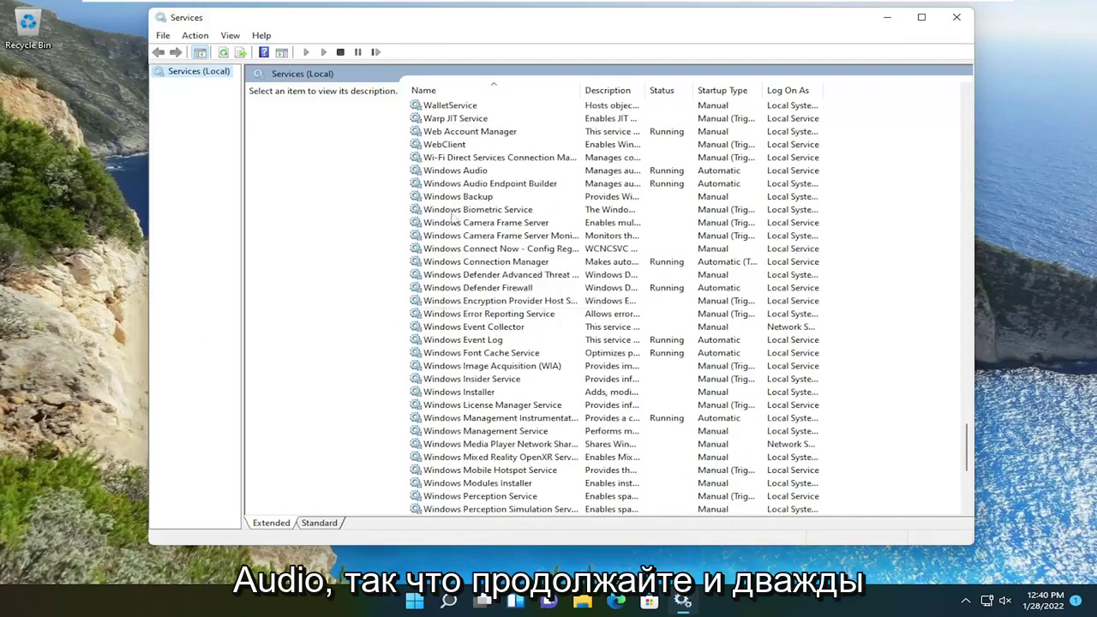
double_click(452, 171)
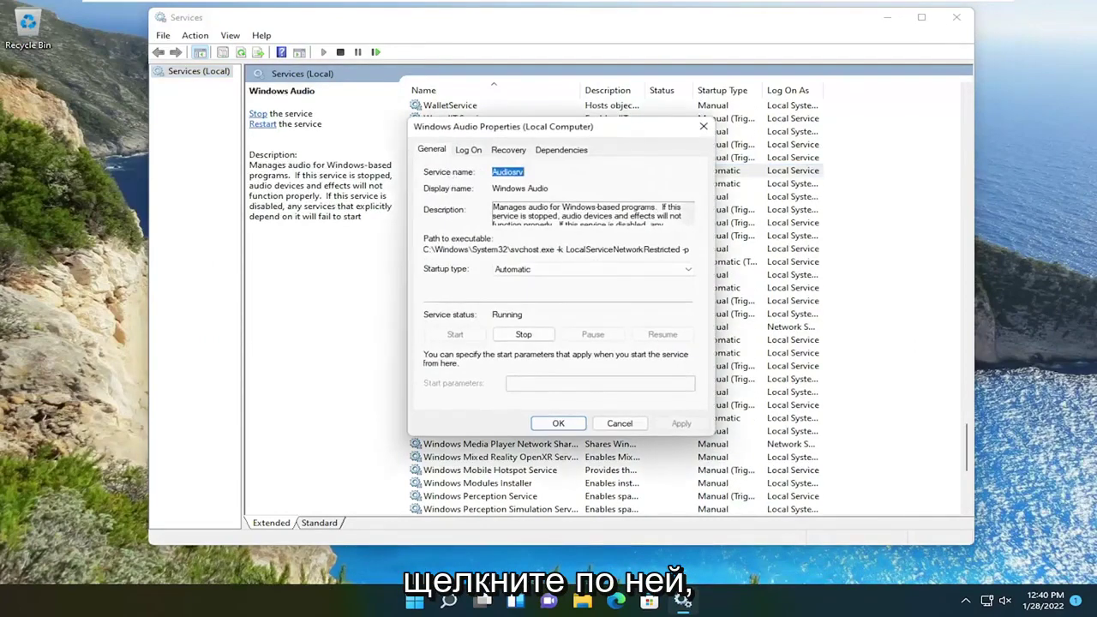
Set Windows Audio to log on with the Local System account, allow it to interact with the desktop, and save the change
click(468, 151)
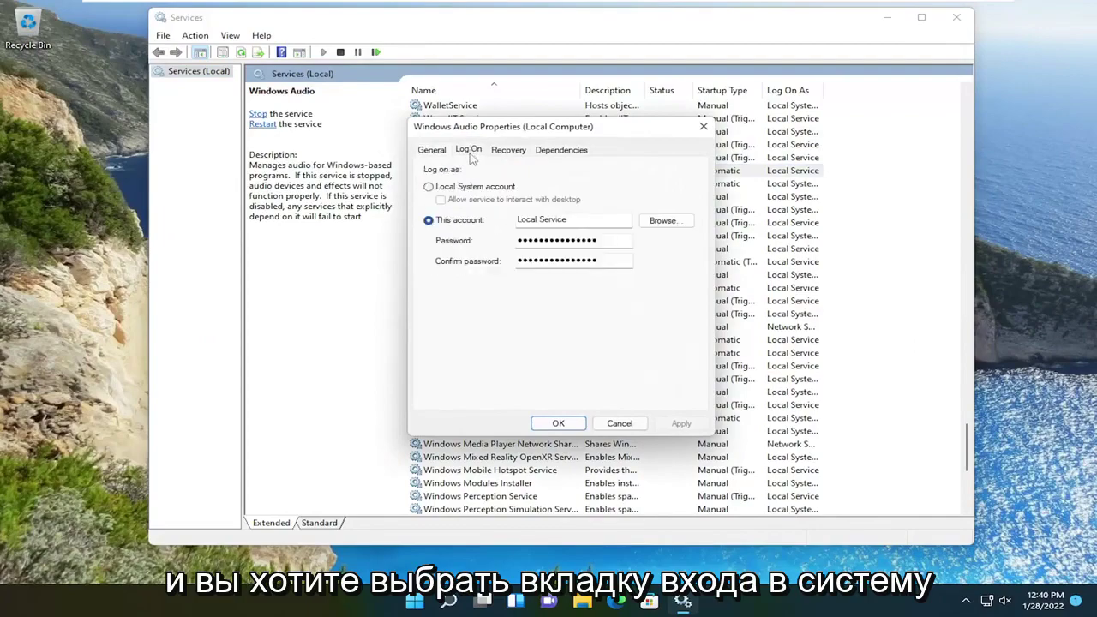
click(428, 186)
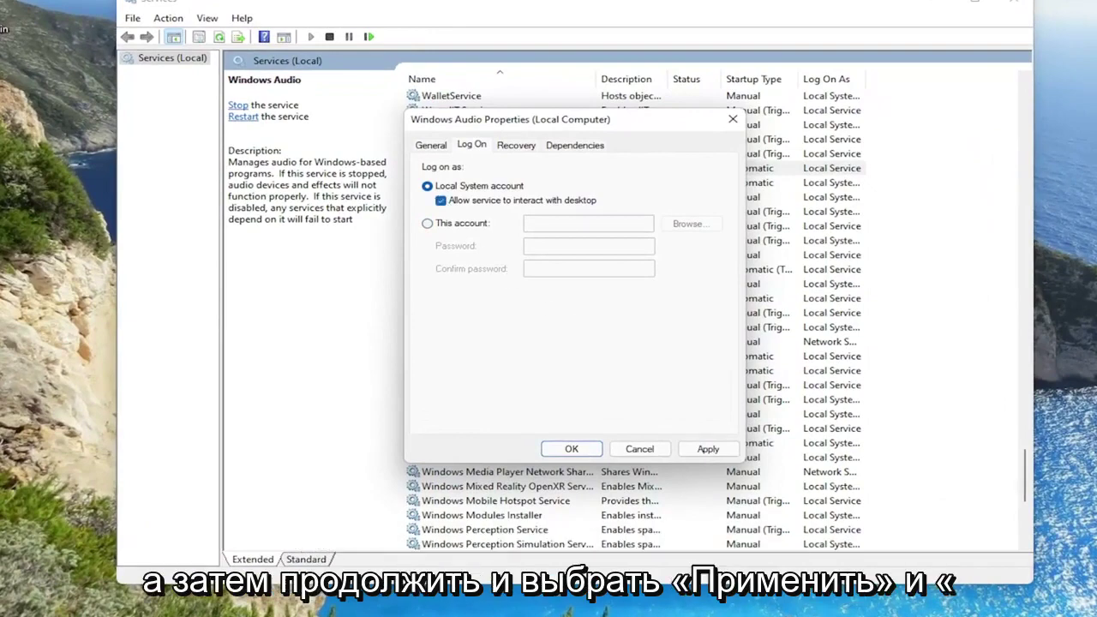
click(704, 449)
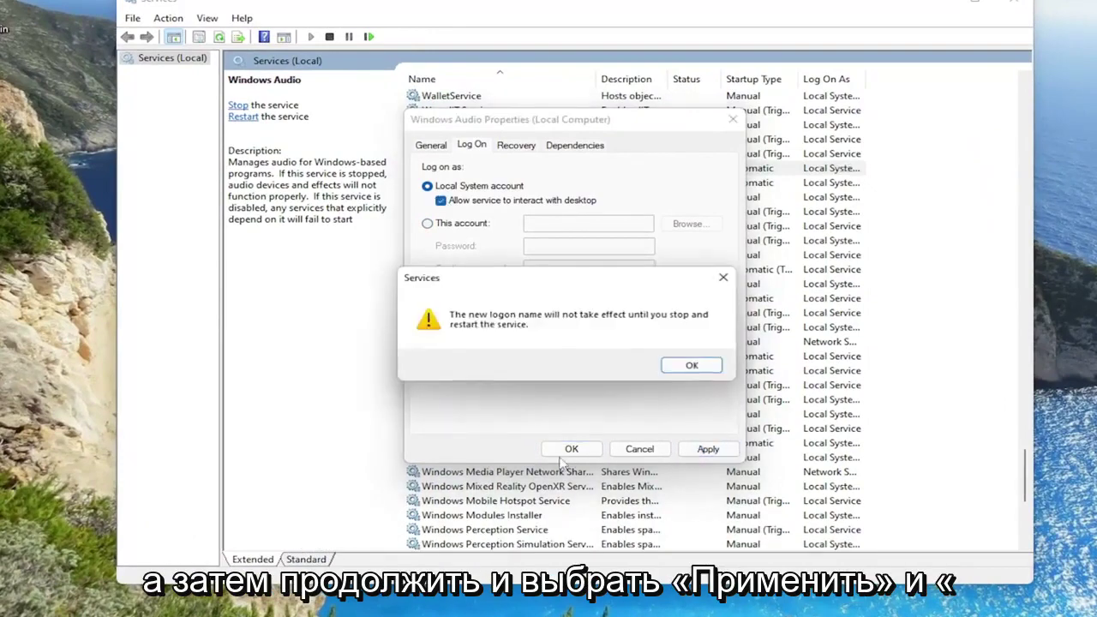
click(690, 365)
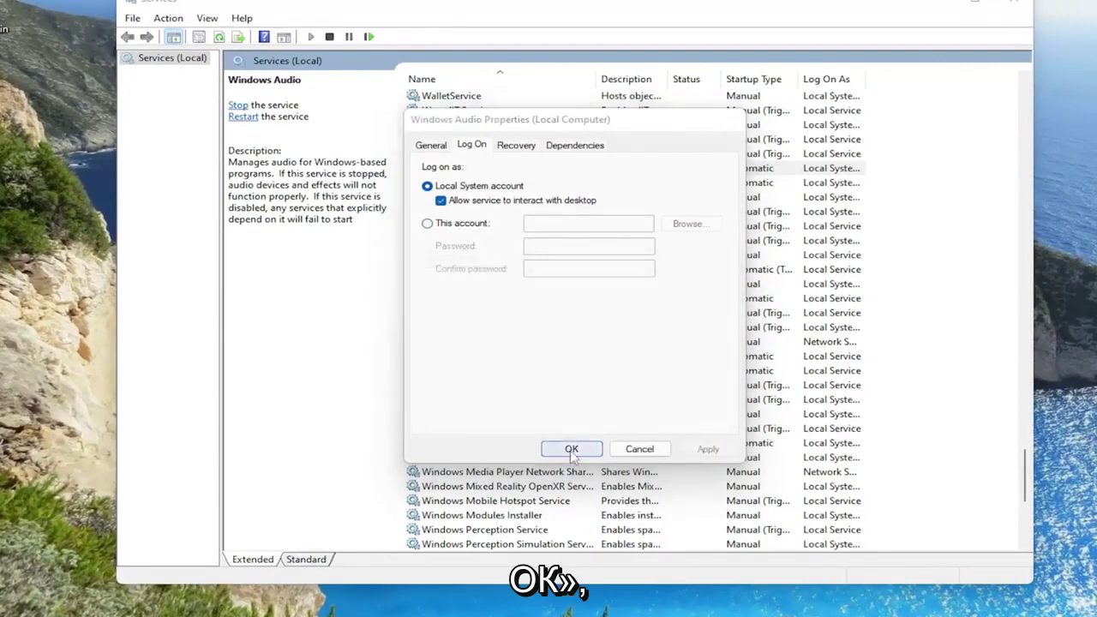
click(571, 447)
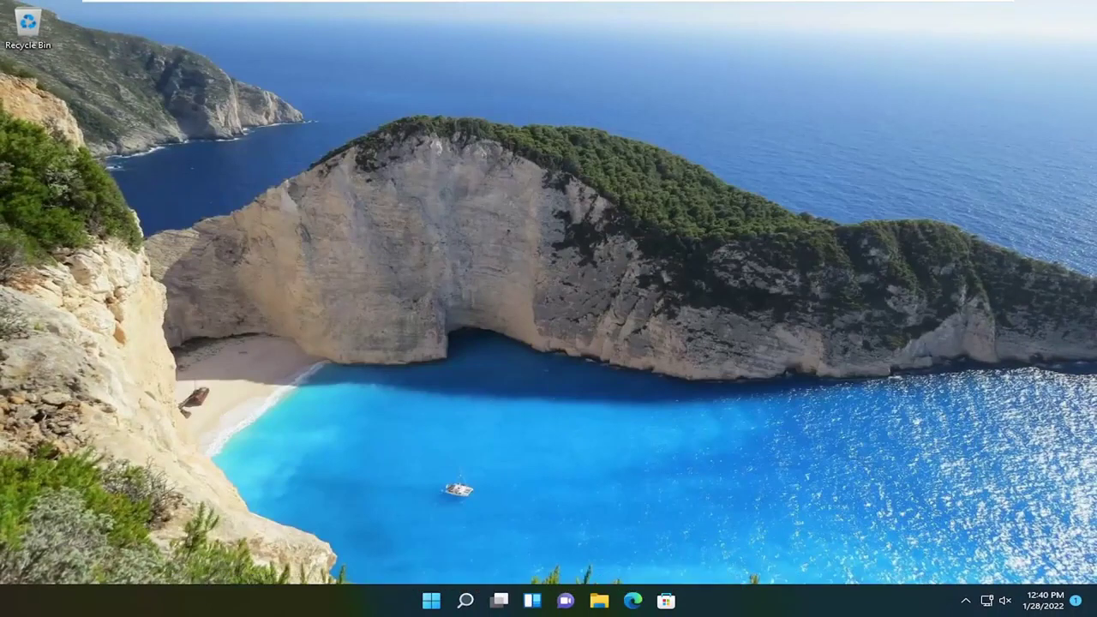
right_click(433, 599)
mouse_move(426, 546)
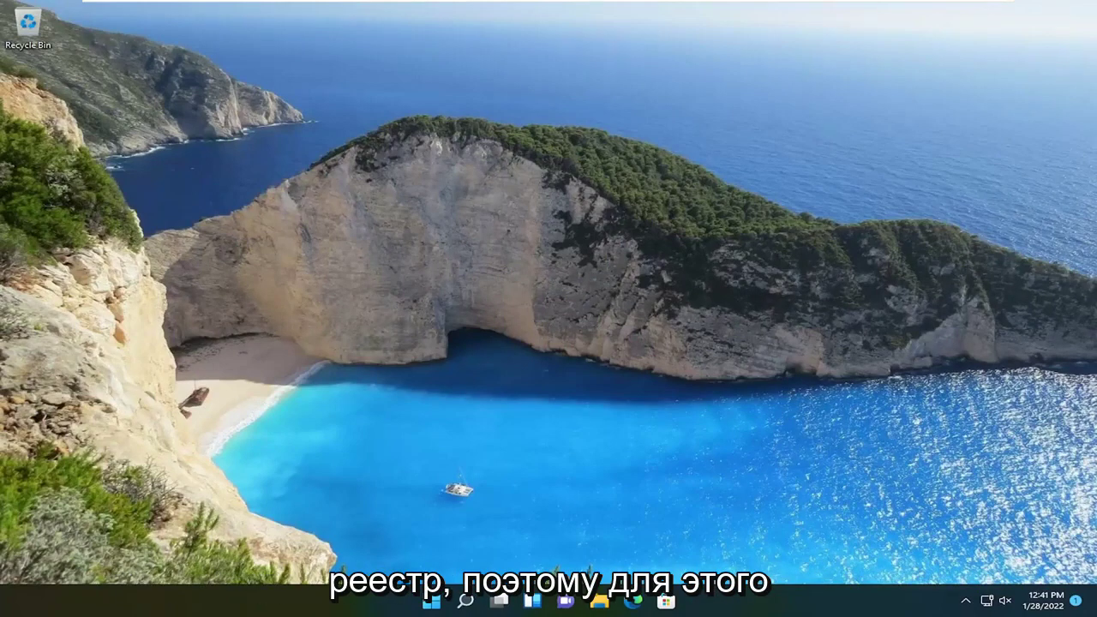
Find regedit through Windows search, run Registry Editor as administrator with permission to make changes, and maximize its window
click(464, 600)
text(regedit)
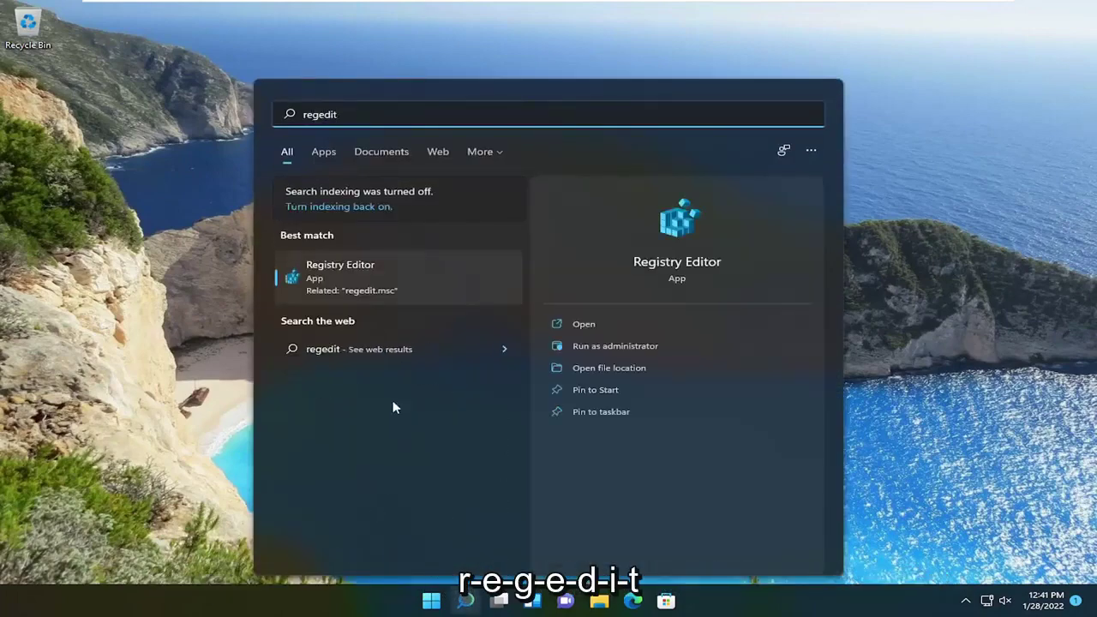
right_click(355, 276)
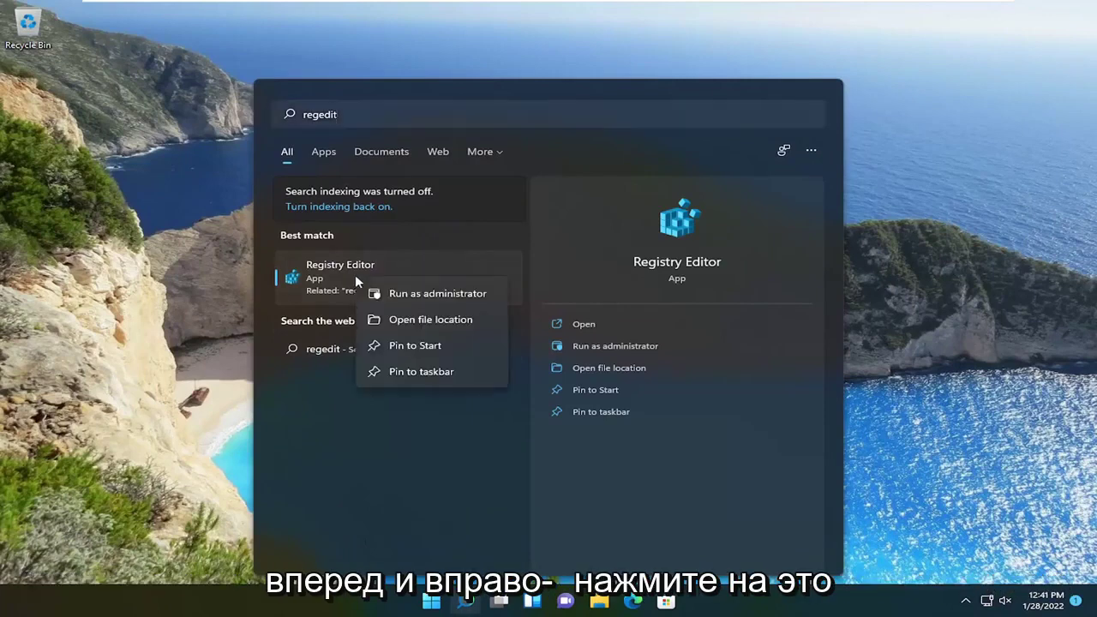
click(442, 294)
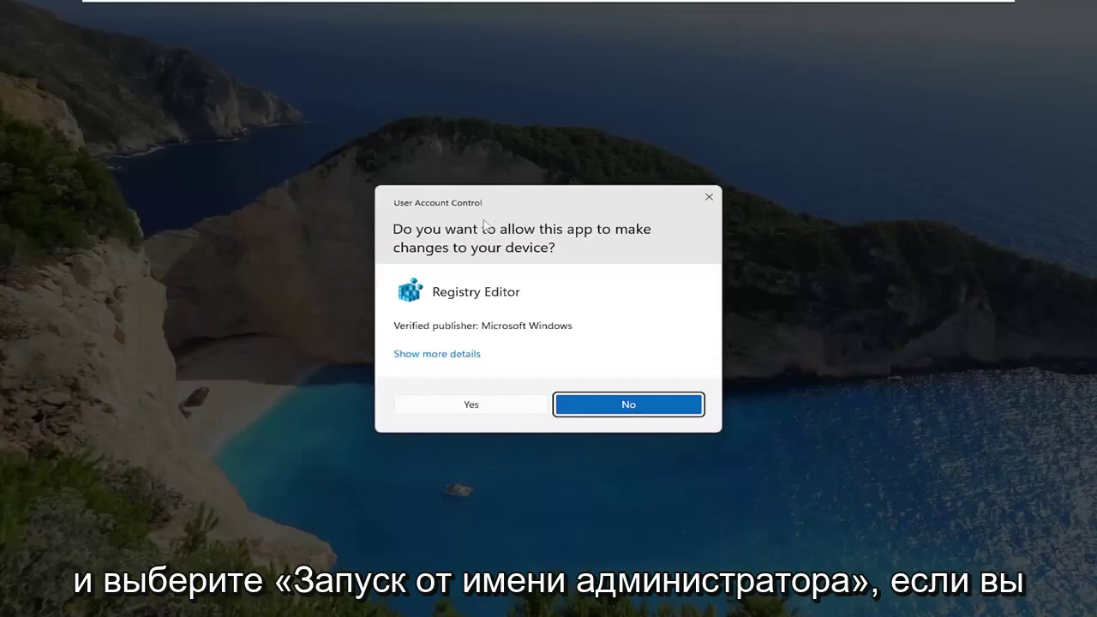
click(443, 410)
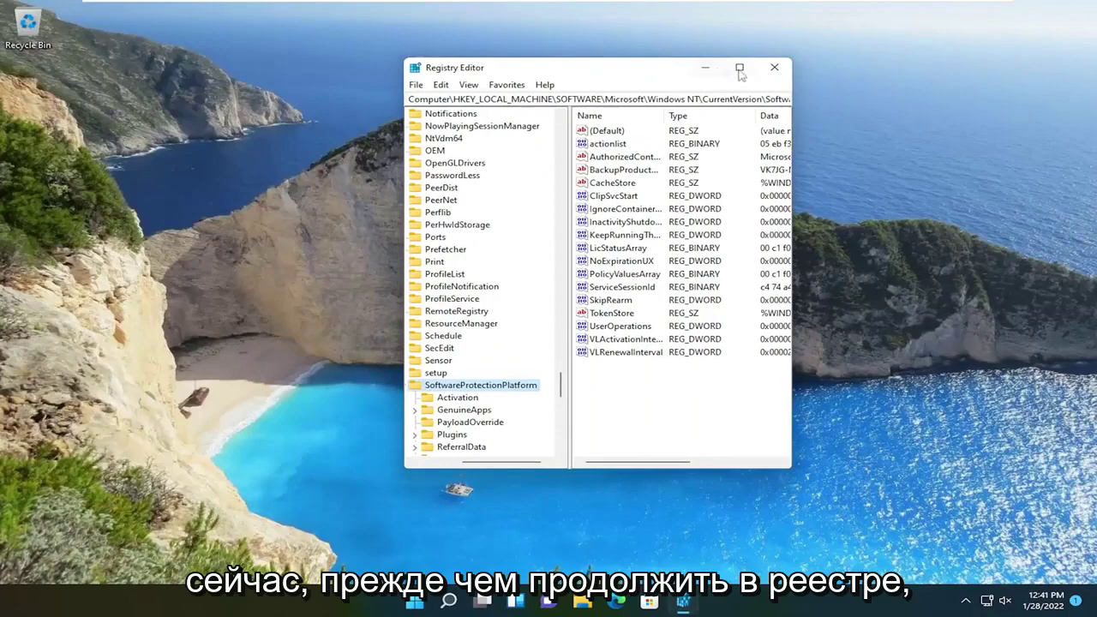
click(739, 70)
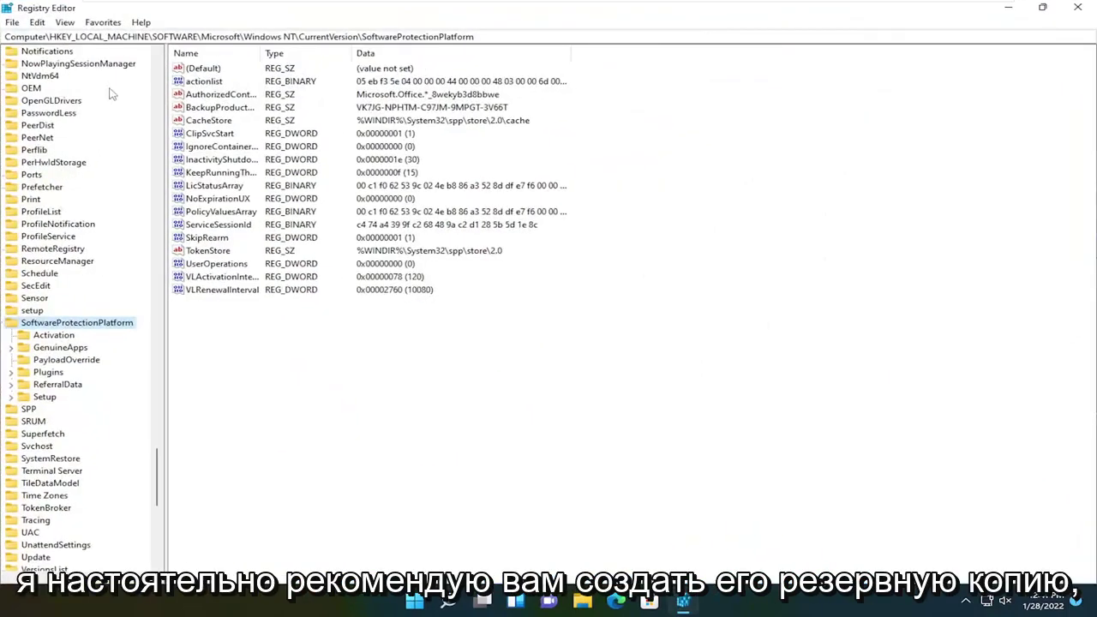
Collapse the Microsoft, SOFTWARE and HKEY_LOCAL_MACHINE keys in the registry tree and select the Computer root
drag(156, 479, 158, 64)
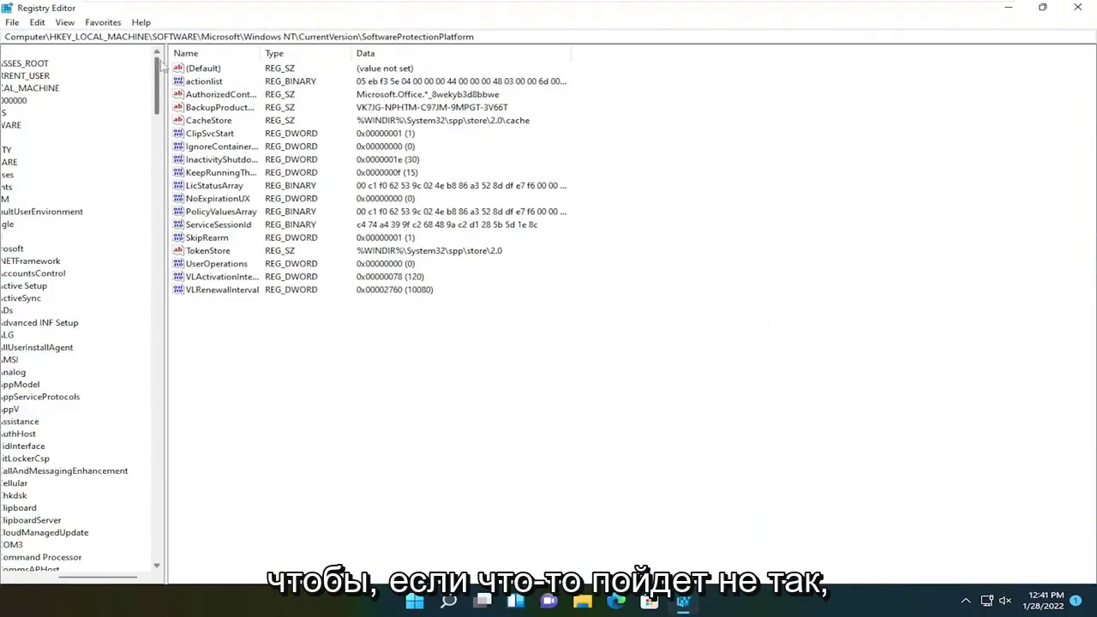
drag(109, 576, 52, 576)
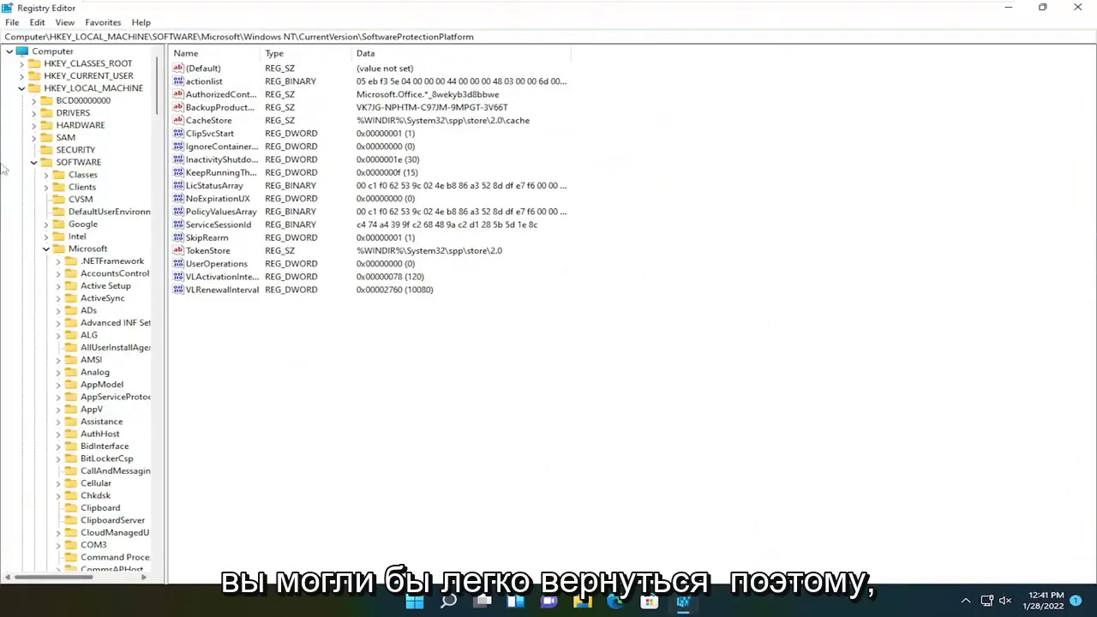
click(46, 248)
click(33, 162)
click(21, 88)
click(49, 52)
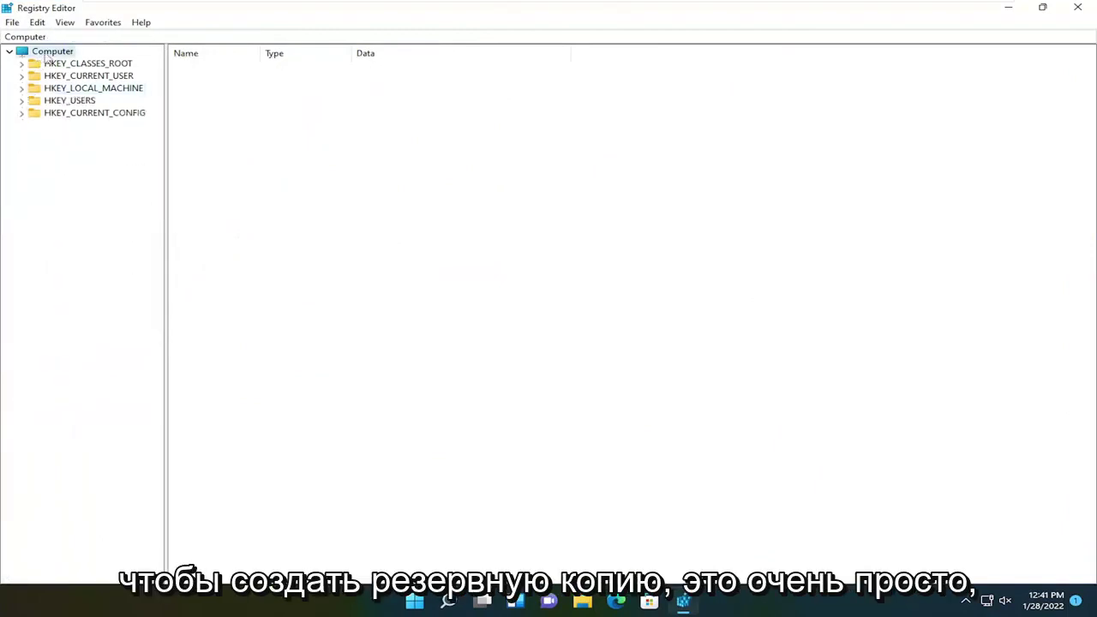
Restore the Registry Editor window from full screen, enlarge and reposition it, and widen the key tree
drag(467, 7, 431, 24)
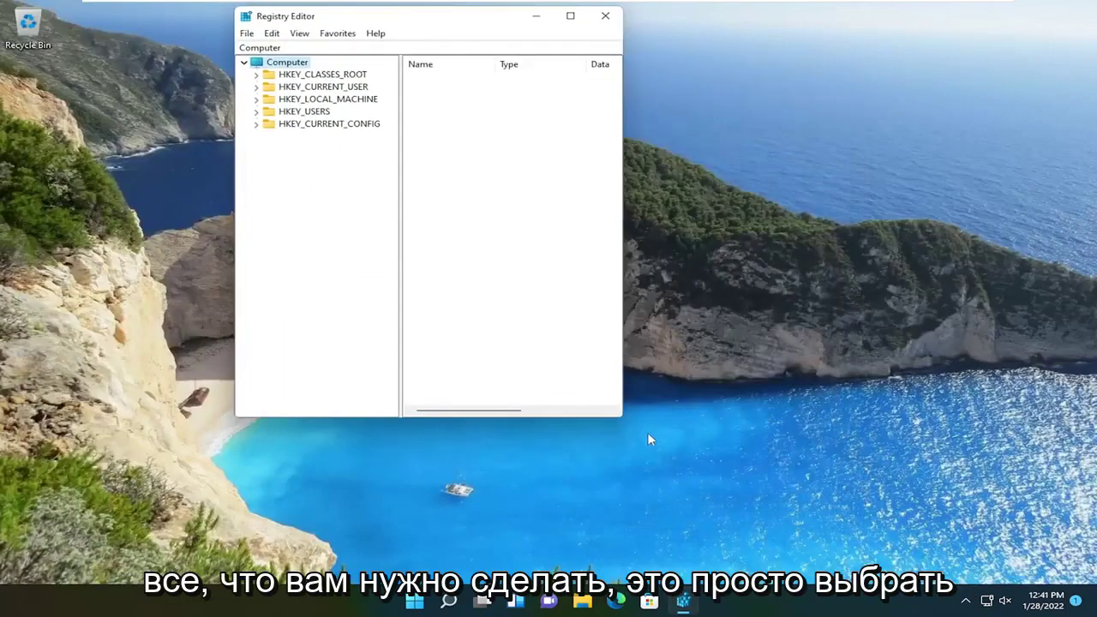
drag(622, 416, 959, 522)
drag(477, 8, 405, 21)
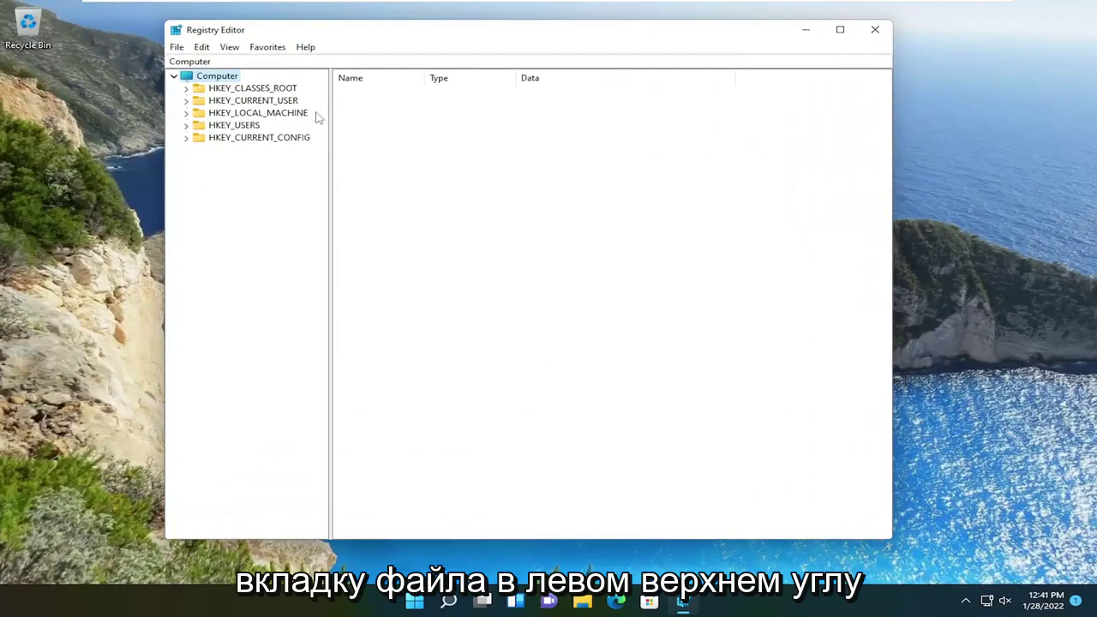
drag(330, 120, 404, 120)
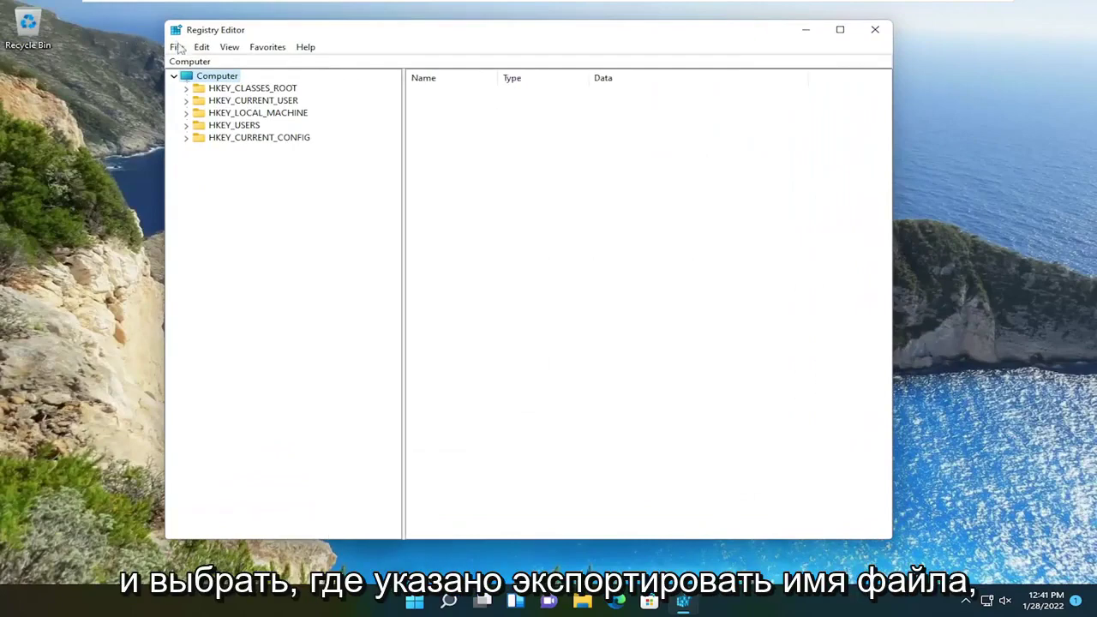
click(177, 47)
click(202, 79)
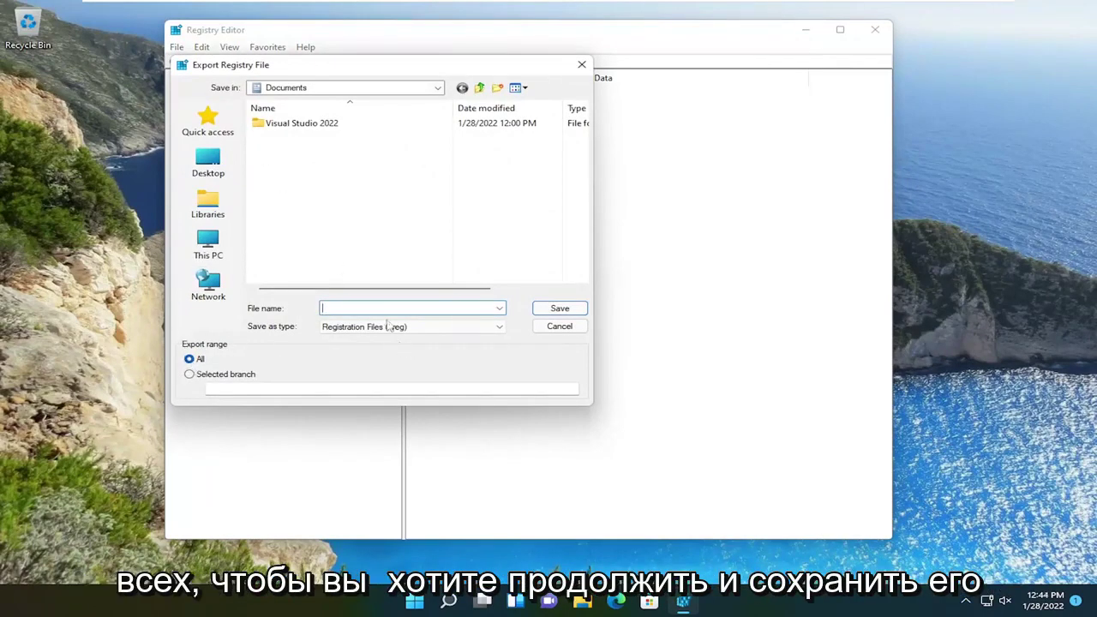
click(208, 161)
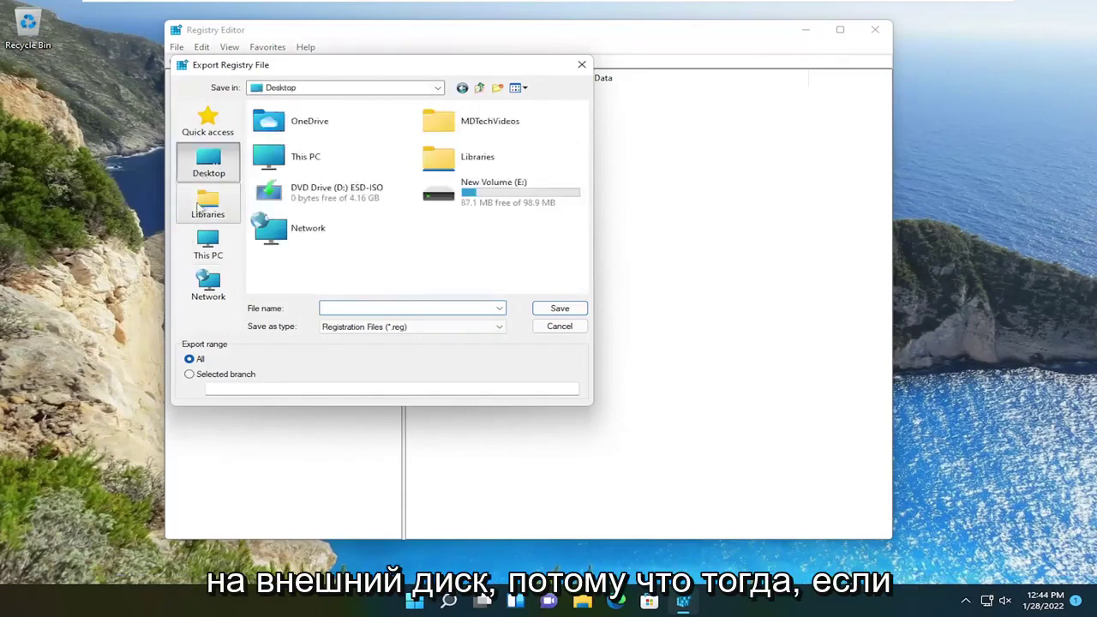
click(209, 204)
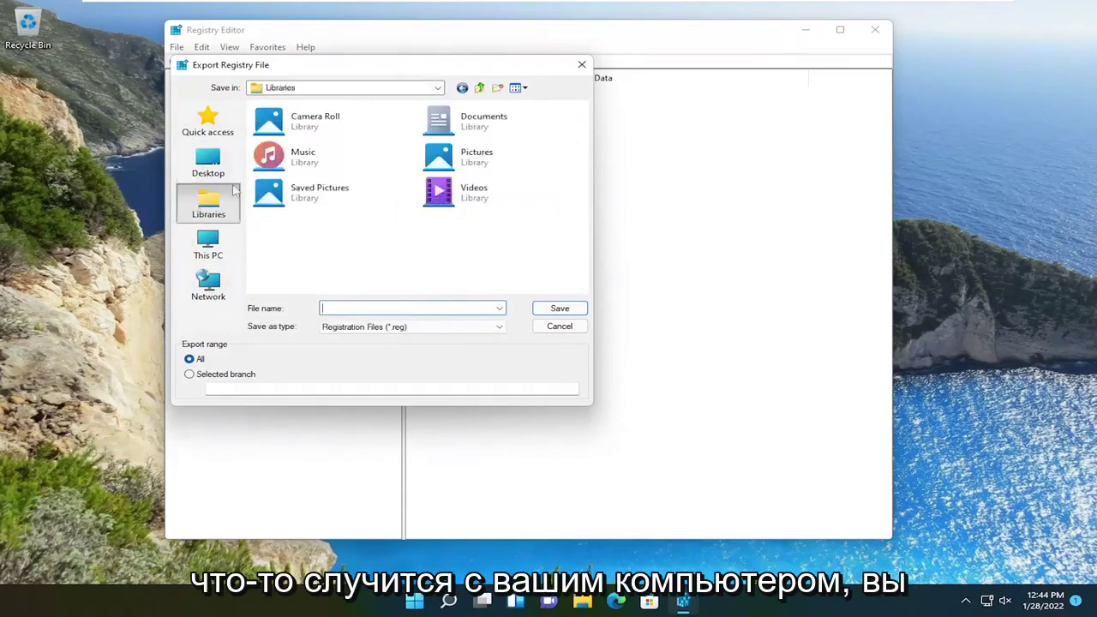
click(206, 164)
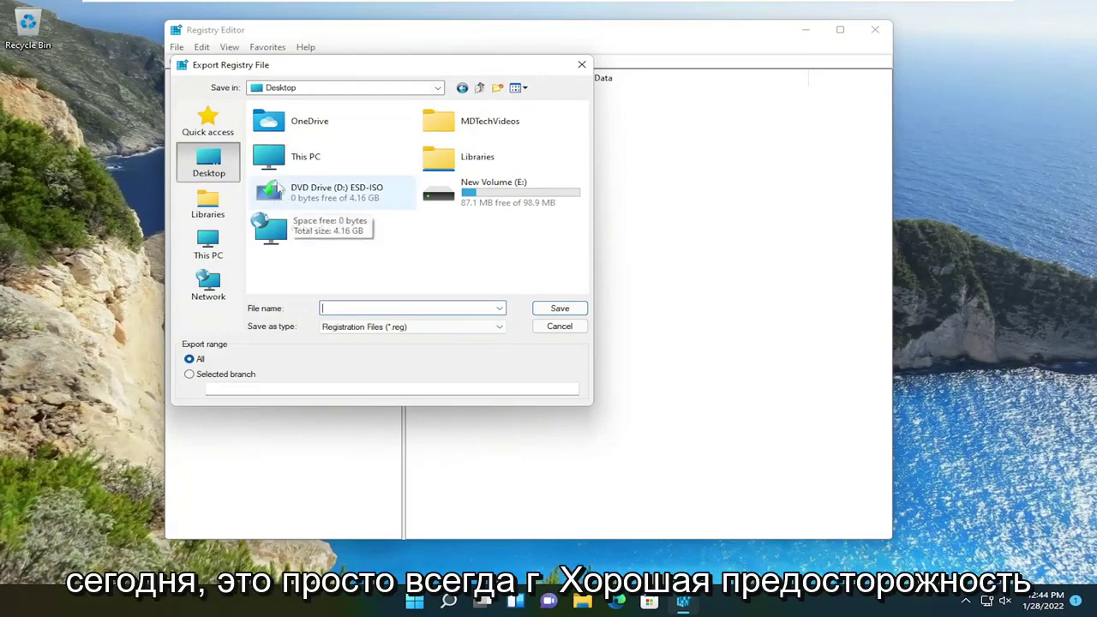
click(582, 65)
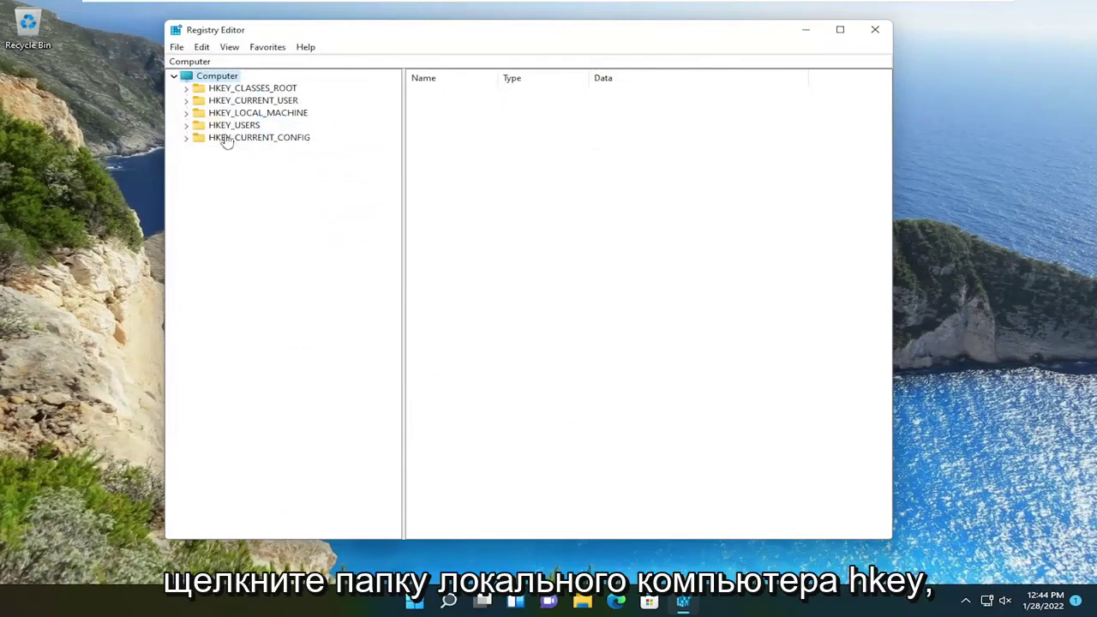
Expand the registry path HKEY_LOCAL_MACHINE\SOFTWARE\Microsoft\Windows\CurrentVersion
double_click(250, 114)
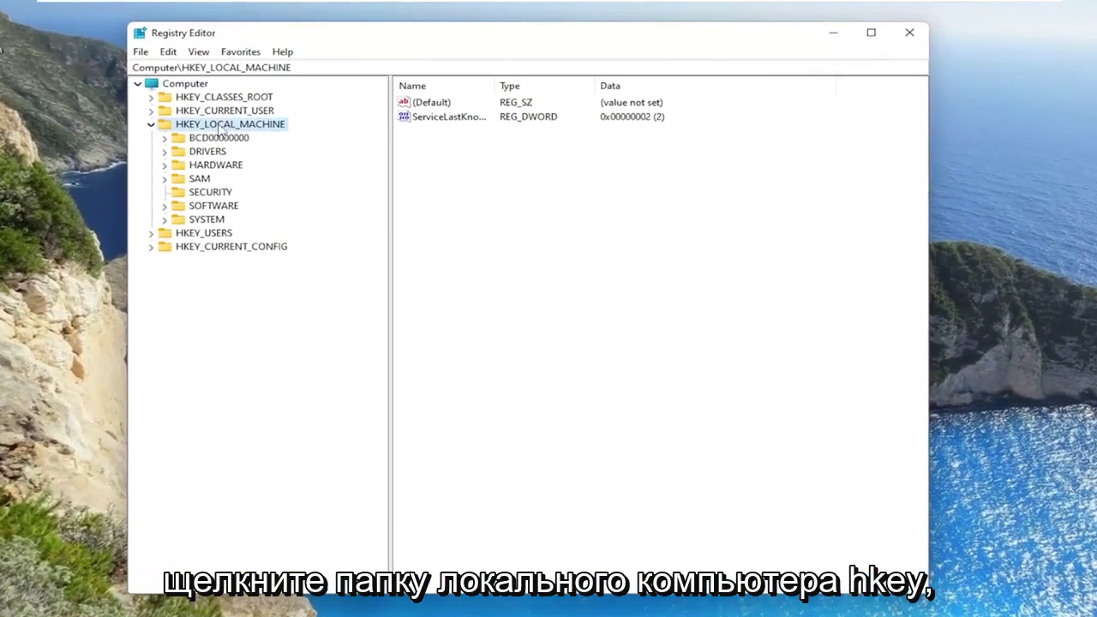
double_click(208, 209)
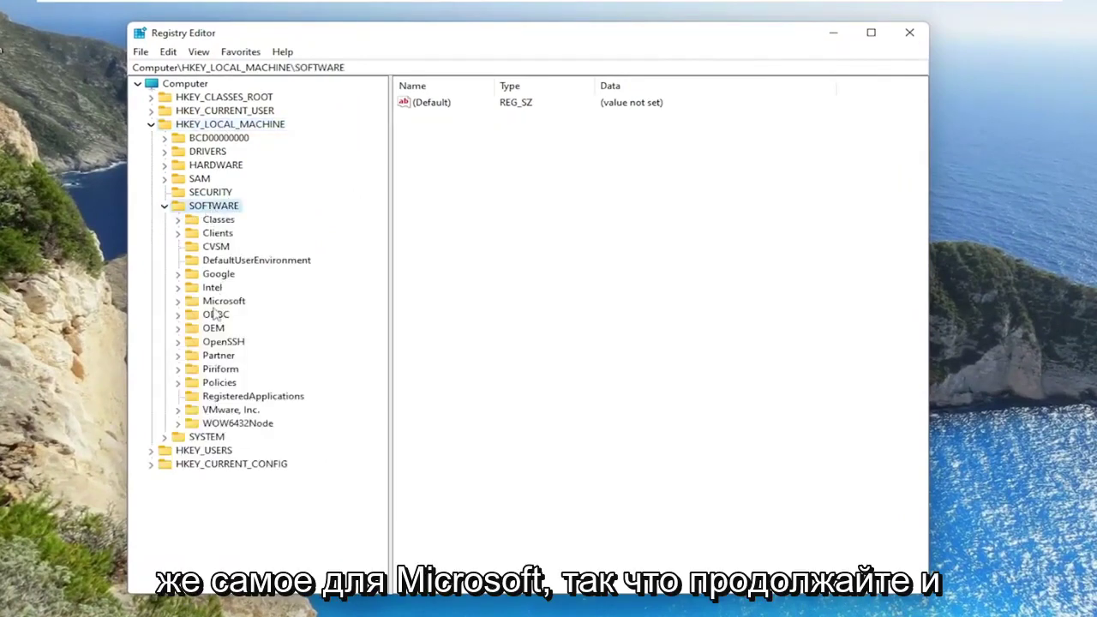
double_click(219, 301)
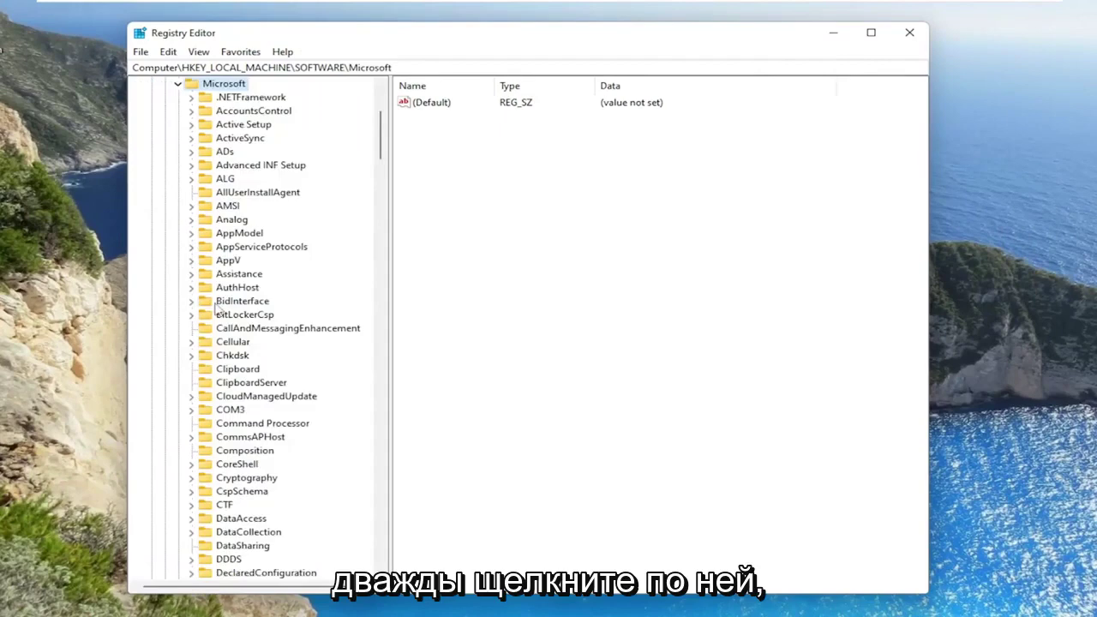
scroll(248, 334, down, 20)
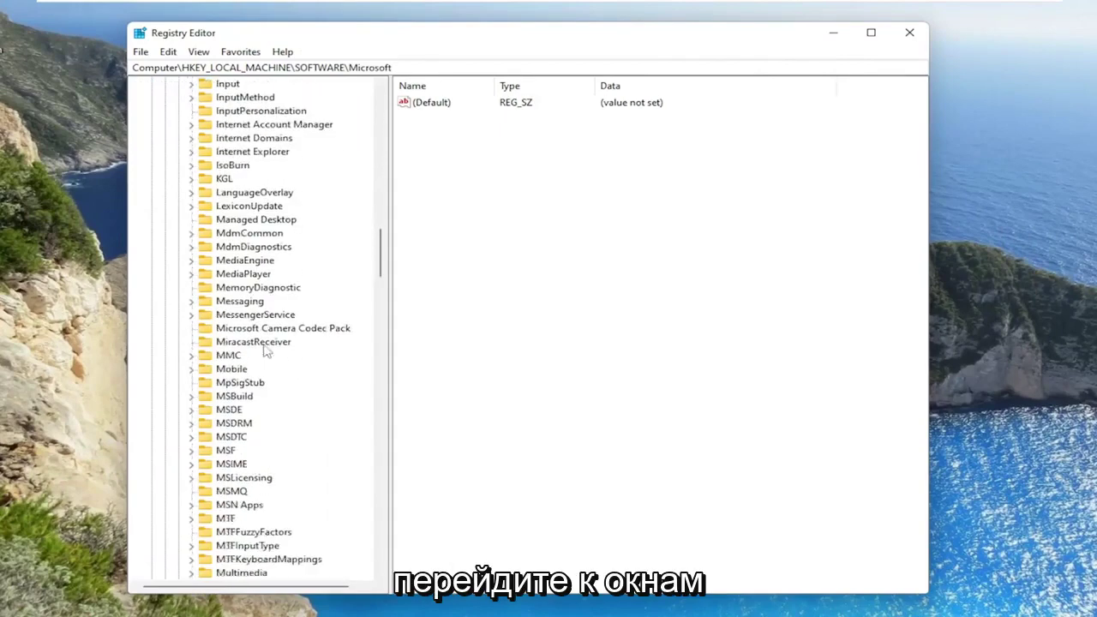
scroll(265, 351, down, 20)
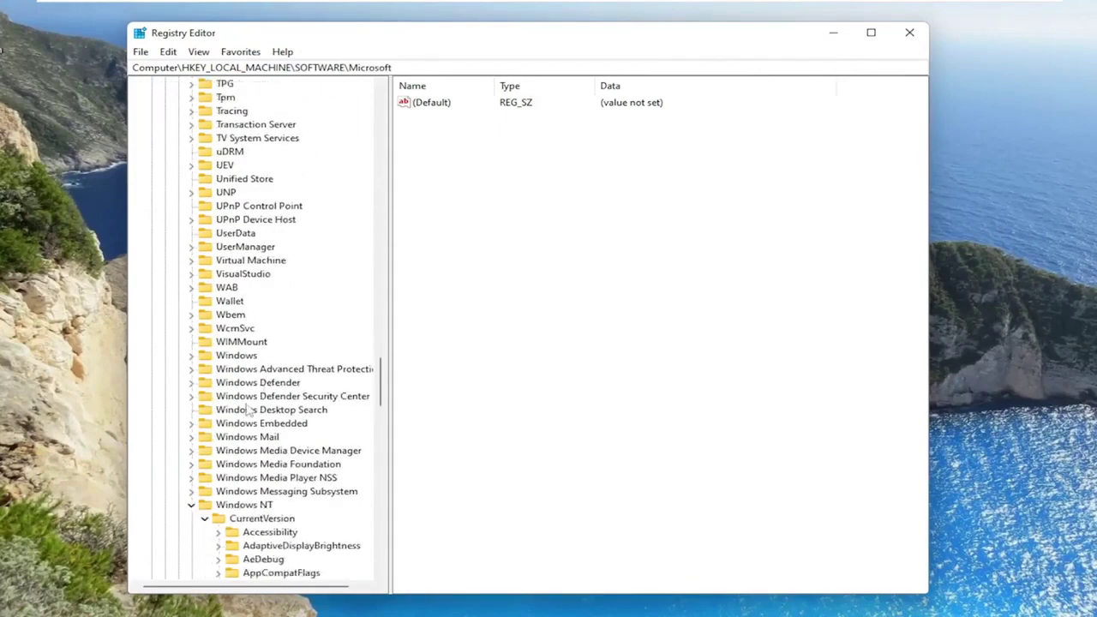
double_click(231, 355)
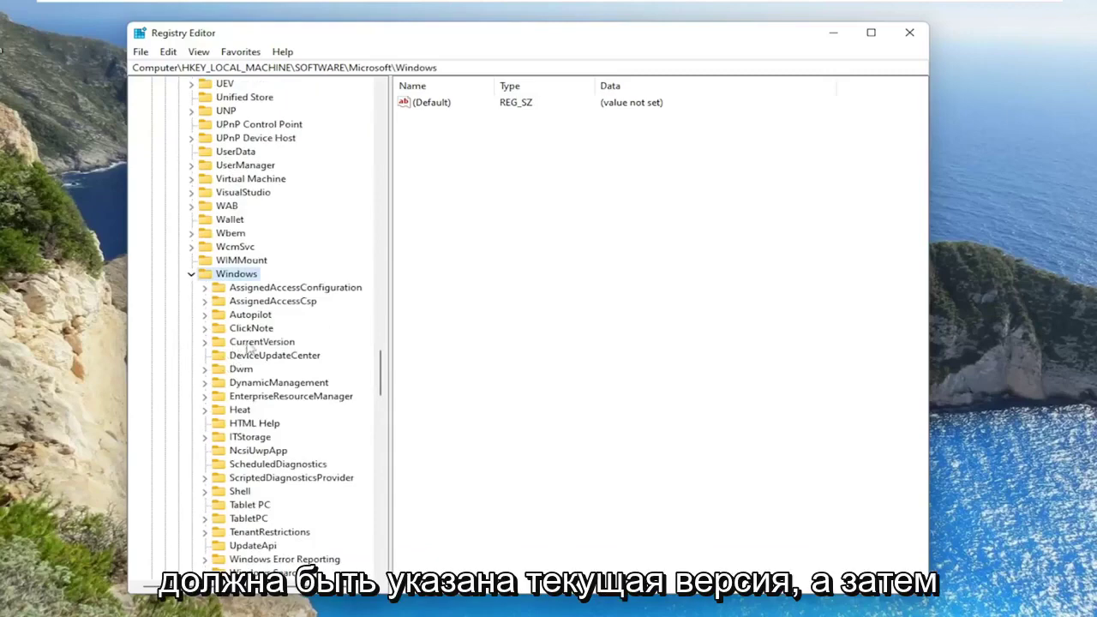
double_click(246, 343)
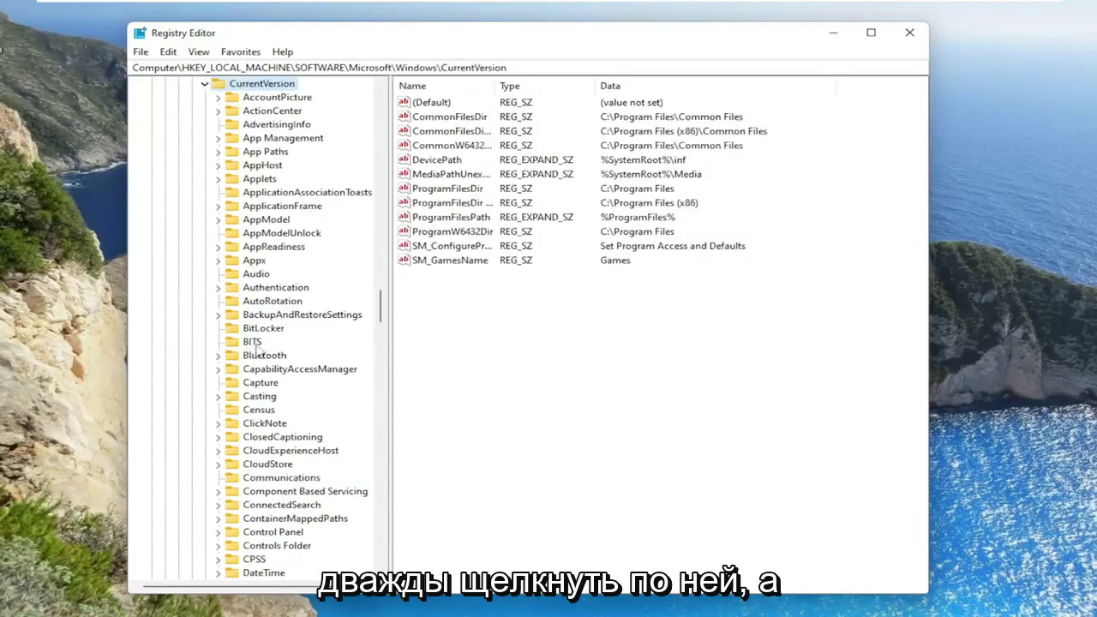
Locate the MMDevices key under CurrentVersion and open the advanced security settings of its permissions
scroll(265, 344, down, 6)
scroll(277, 343, down, 14)
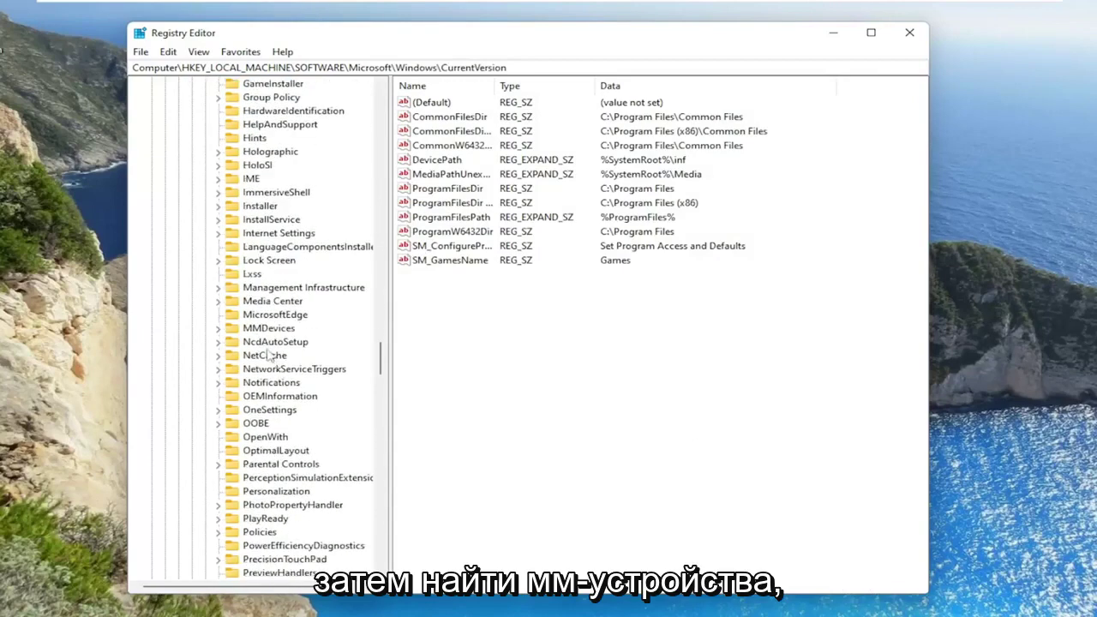
click(268, 329)
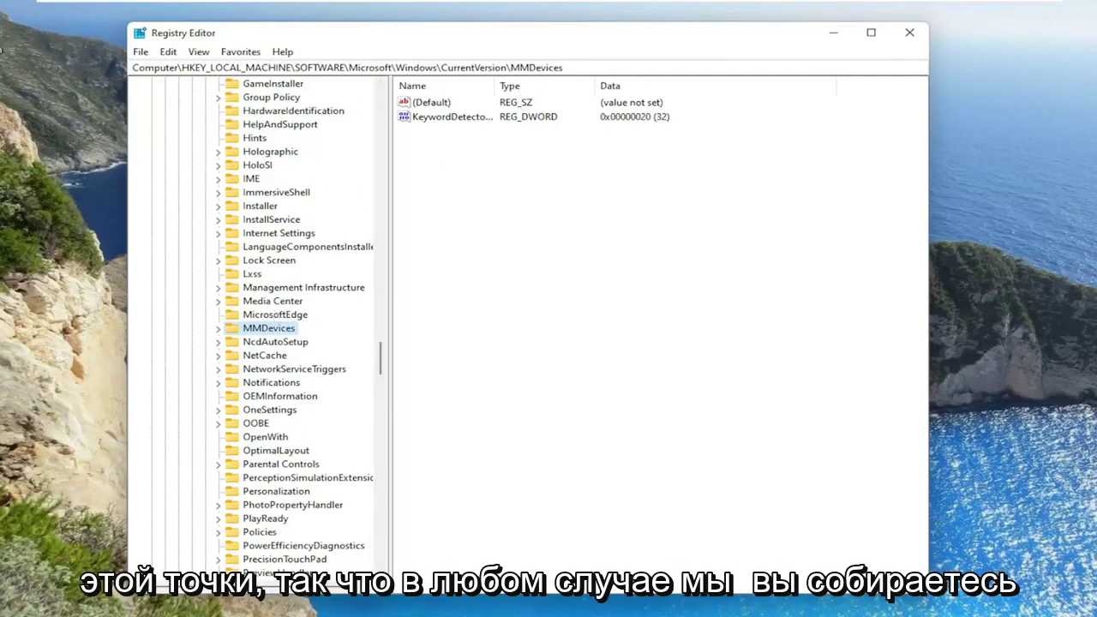
right_click(260, 334)
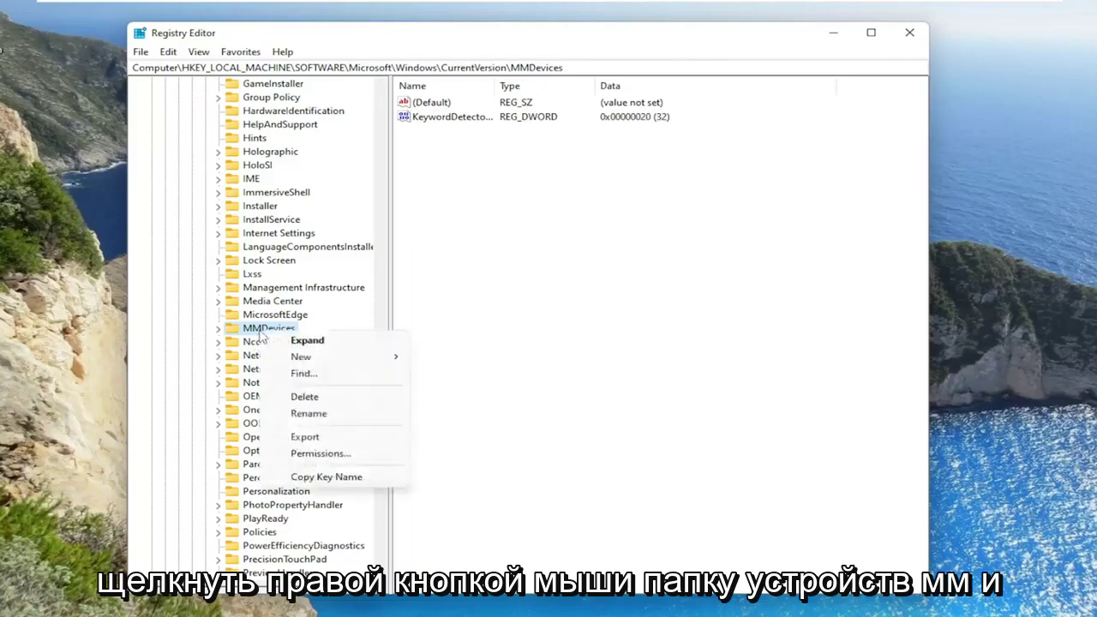
click(312, 454)
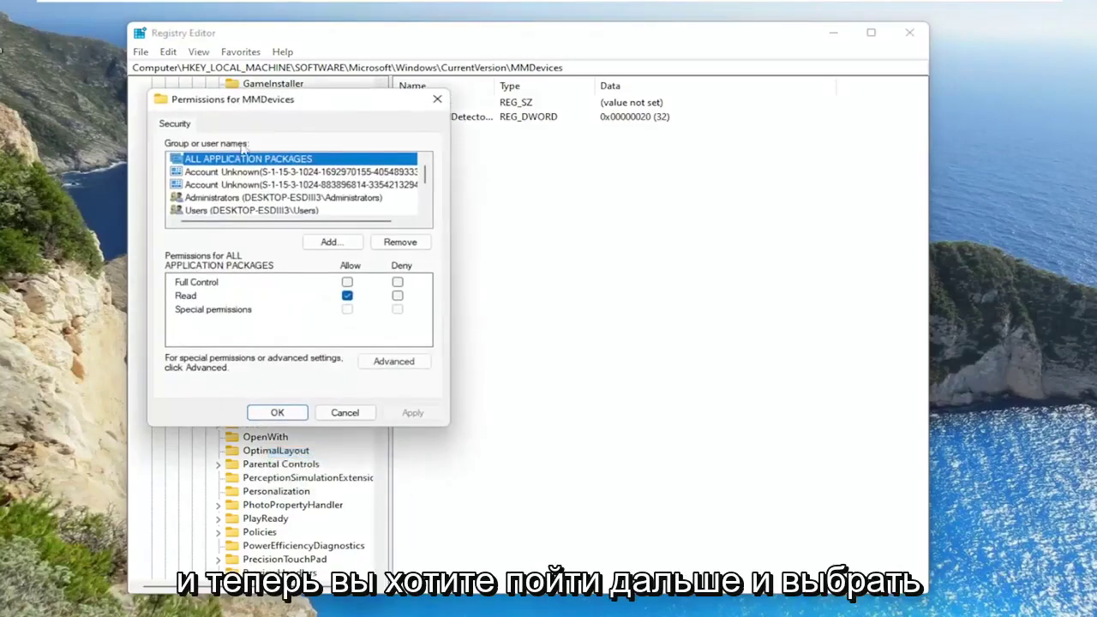
click(395, 362)
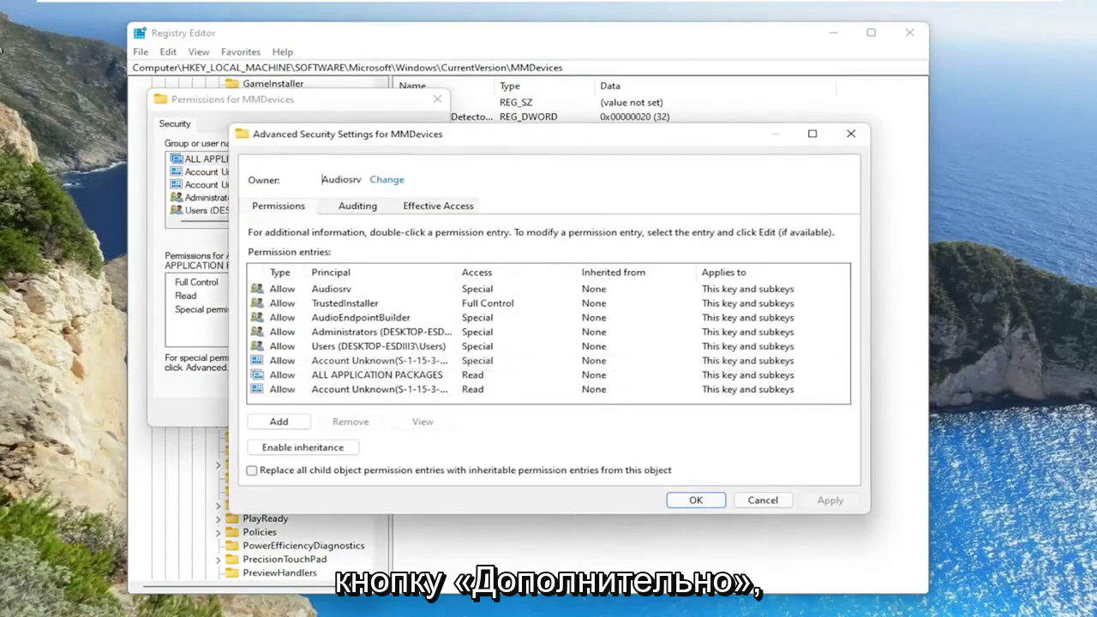
Change the owner of the MMDevices key to Everyone, checking the name, and apply the new ownership
click(386, 180)
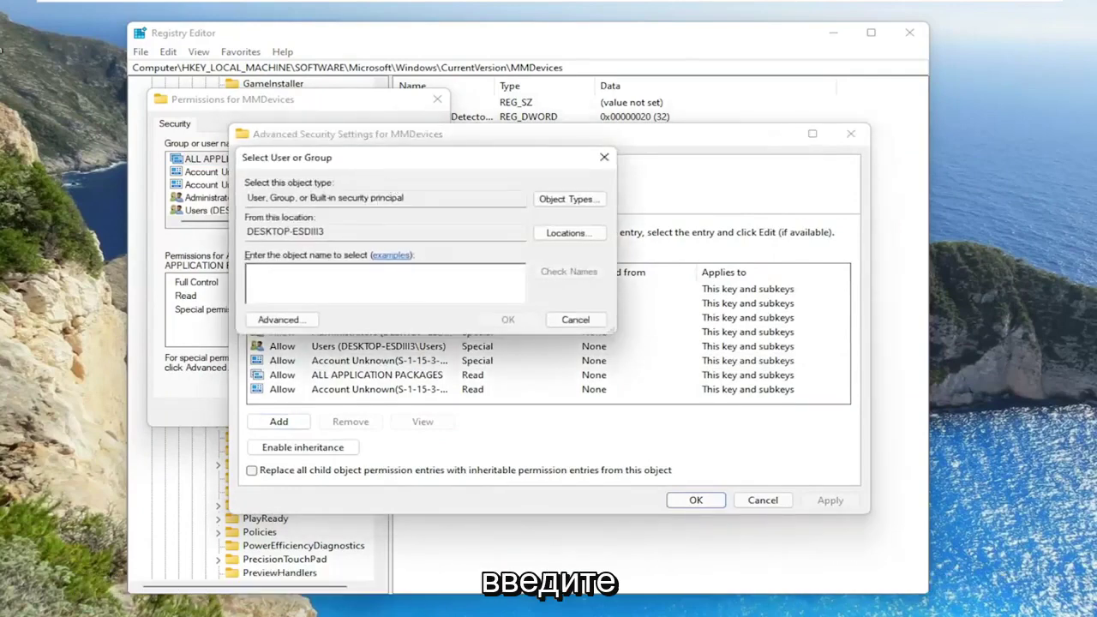
text(everyone)
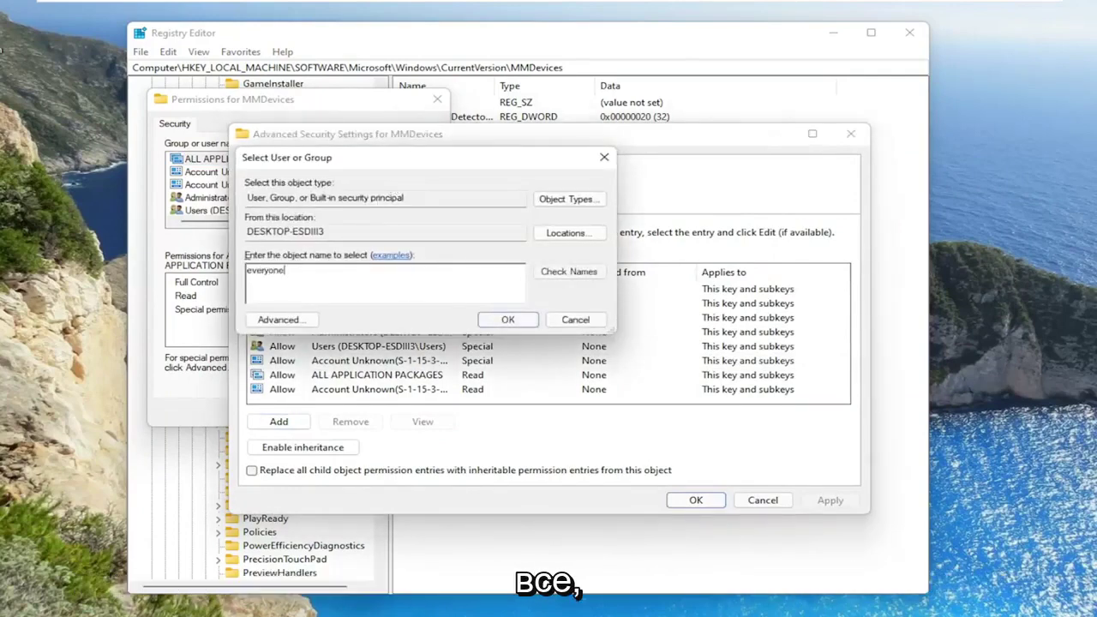
click(572, 274)
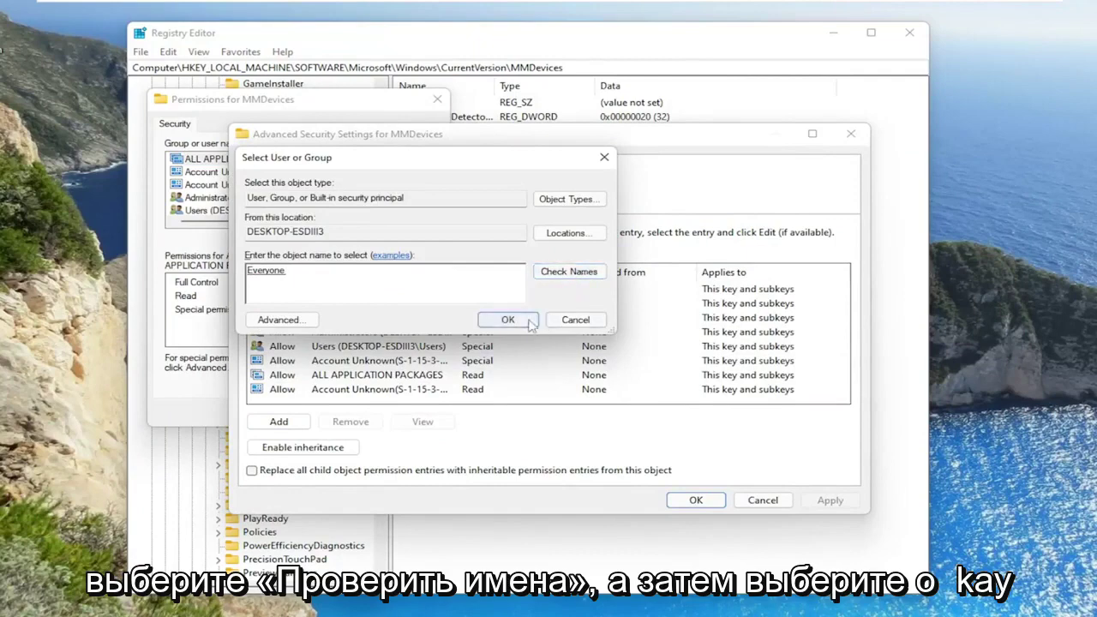
click(508, 319)
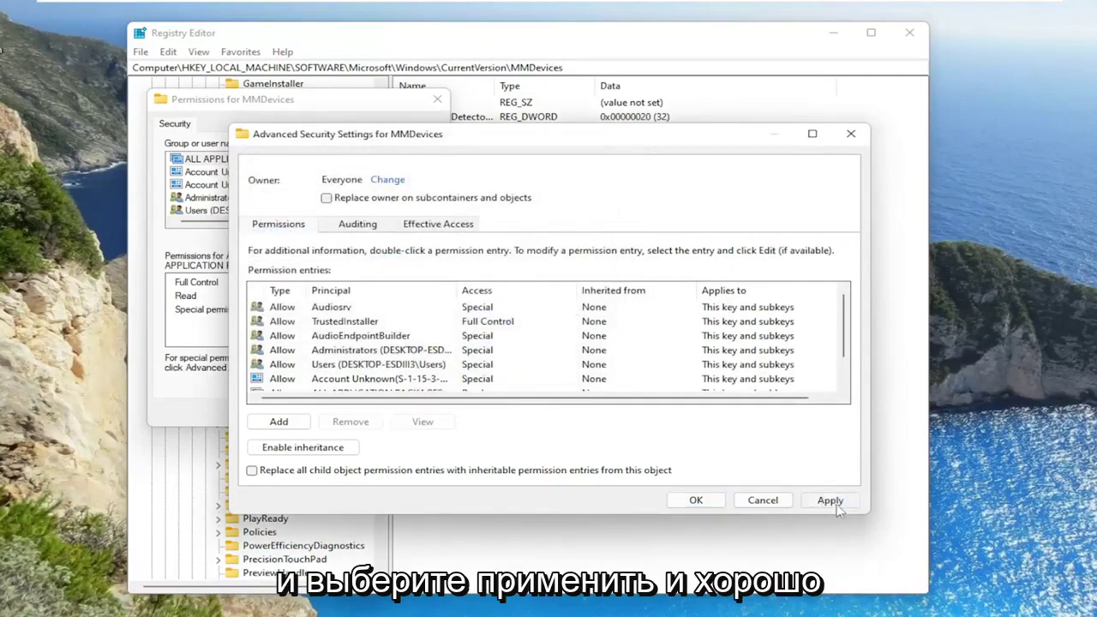
click(829, 499)
click(696, 499)
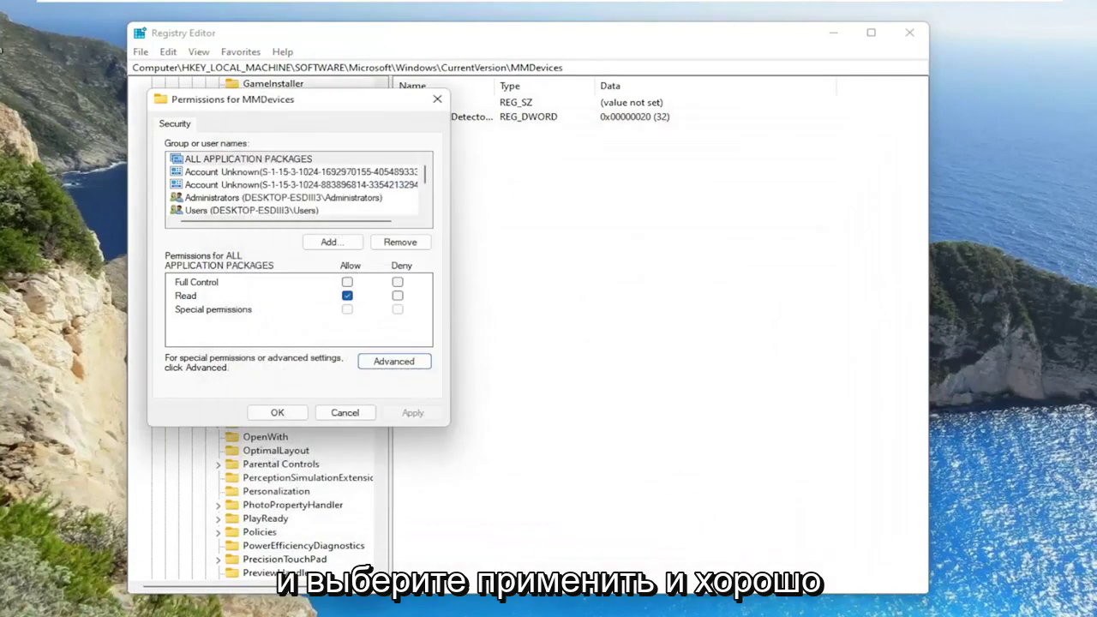
Allow Full Control of the MMDevices key for ALL APPLICATION PACKAGES and Users, and apply the permissions
click(347, 282)
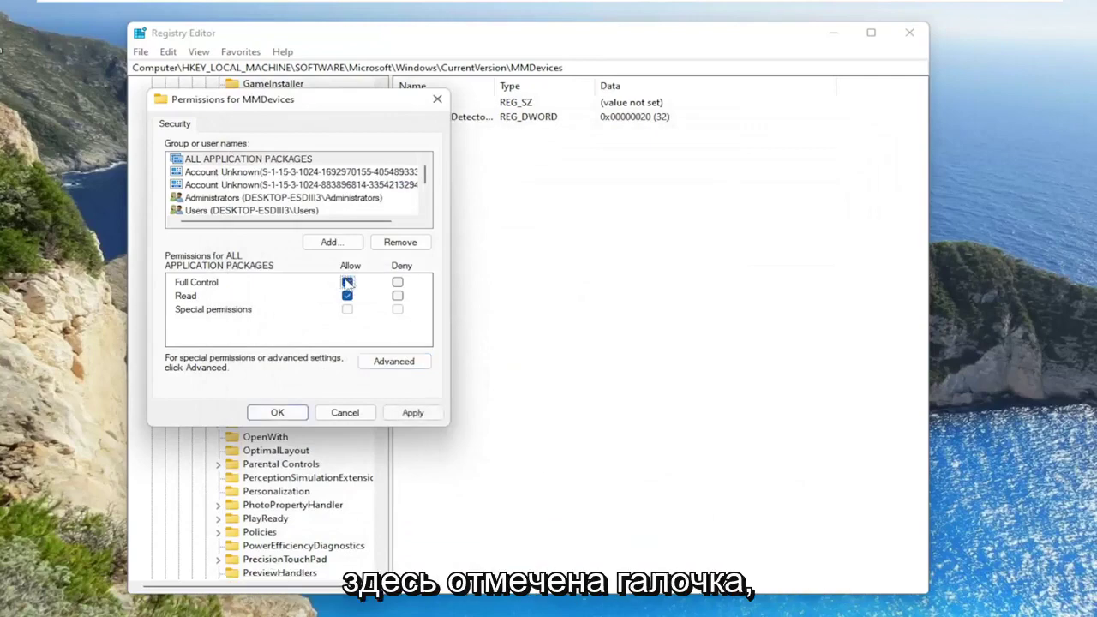
scroll(291, 192, down, 2)
scroll(292, 193, up, 2)
click(228, 210)
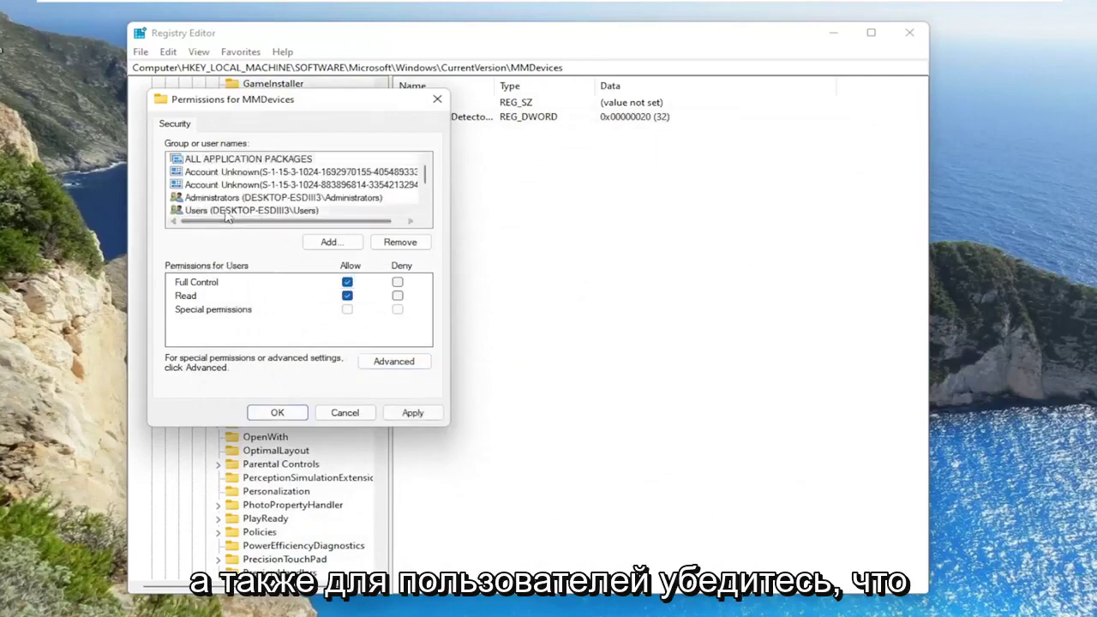
click(347, 282)
scroll(318, 214, down, 1)
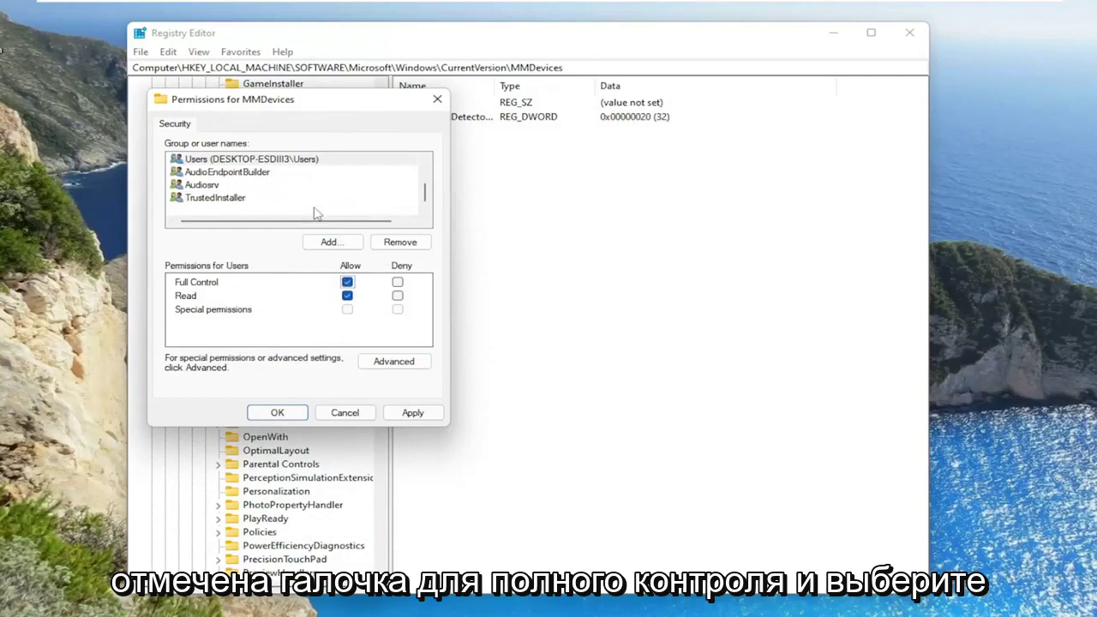
click(418, 411)
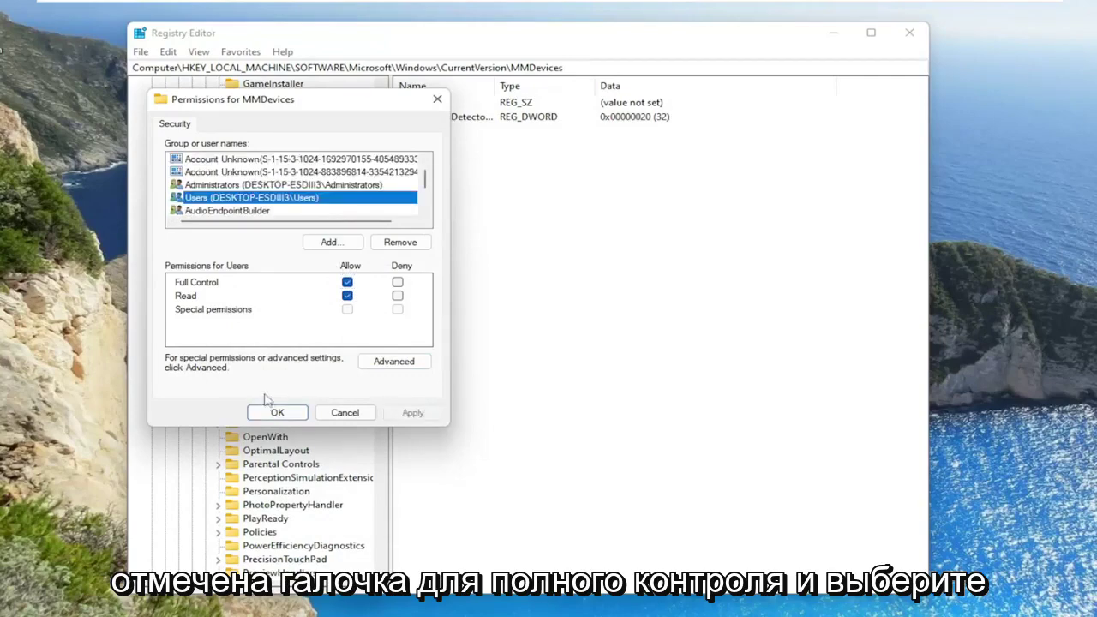
click(291, 415)
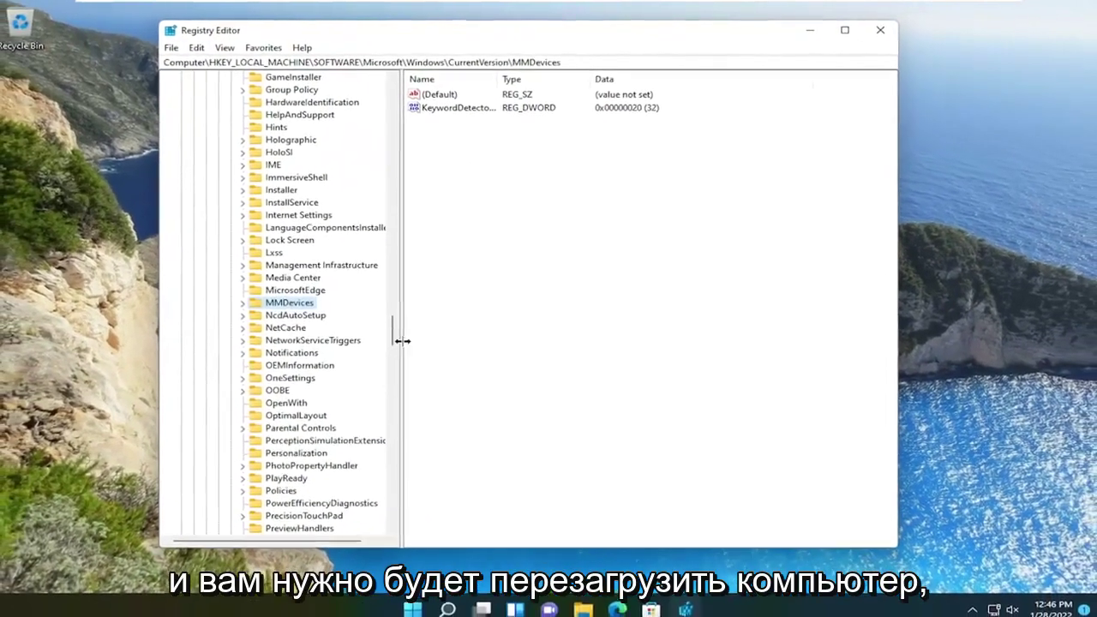
Collapse the CurrentVersion, Microsoft, SOFTWARE and HKEY_LOCAL_MACHINE keys in the registry tree and select the Computer root
scroll(386, 329, up, 6)
scroll(402, 291, up, 15)
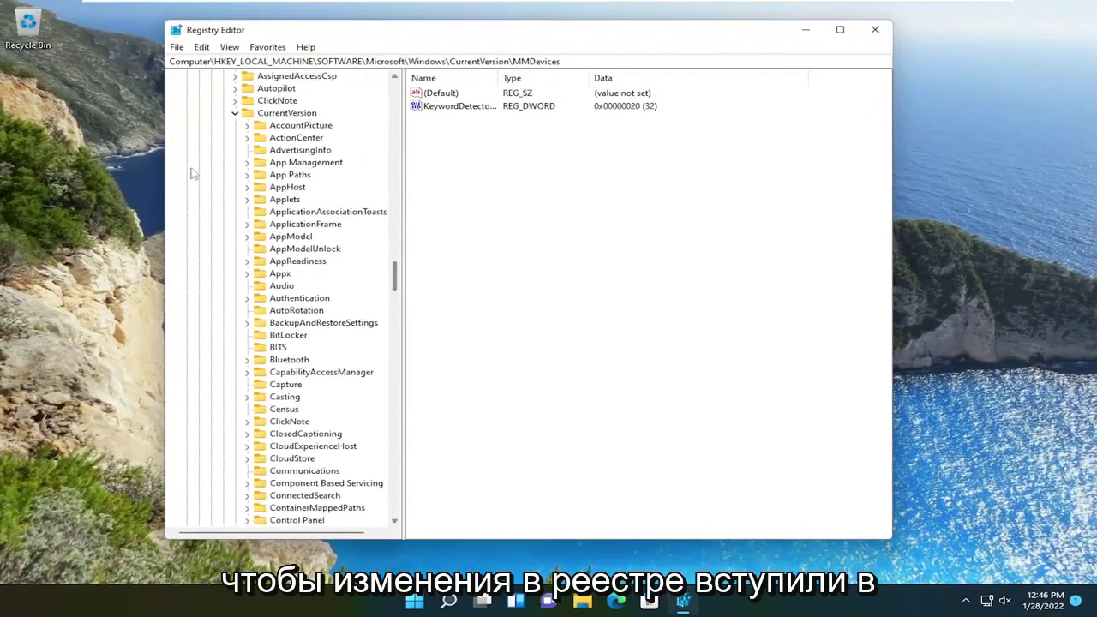
click(235, 113)
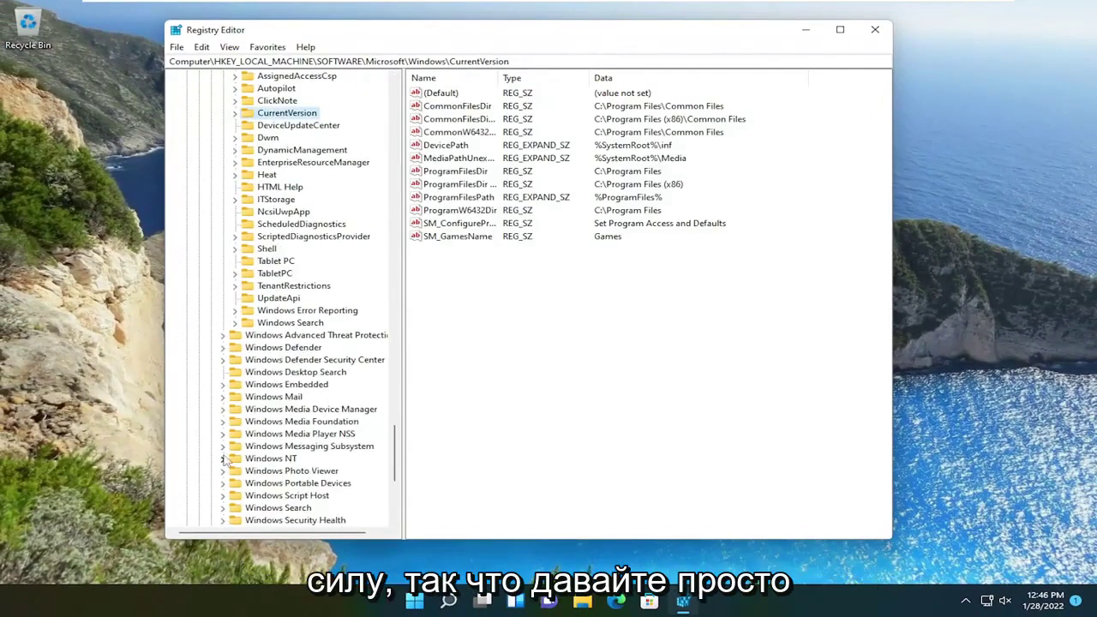
drag(391, 428, 394, 91)
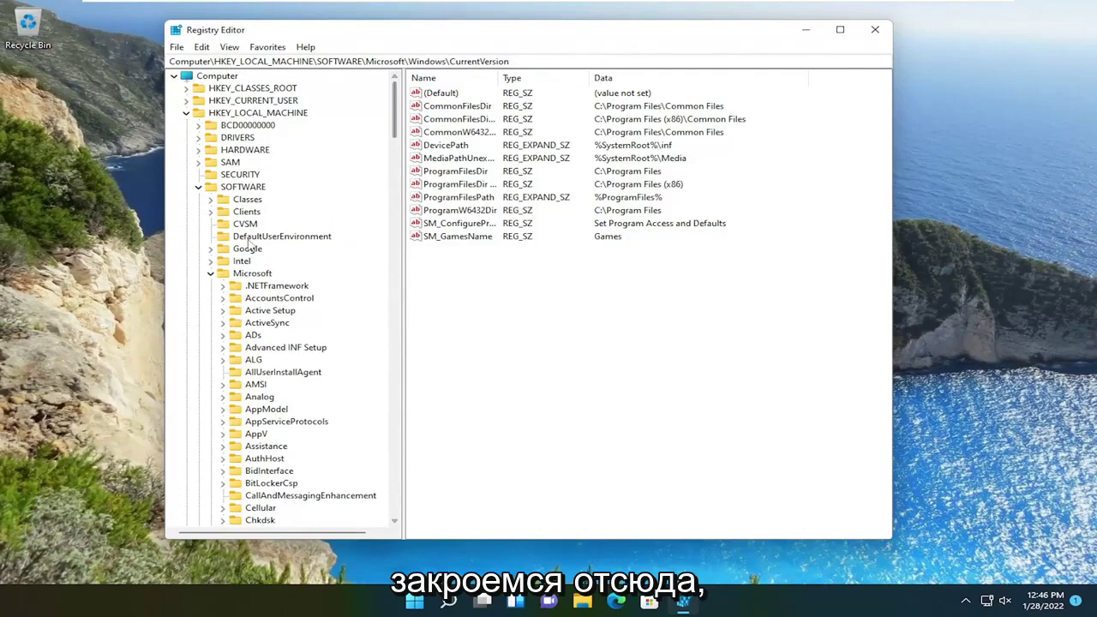
click(210, 273)
click(198, 186)
click(186, 112)
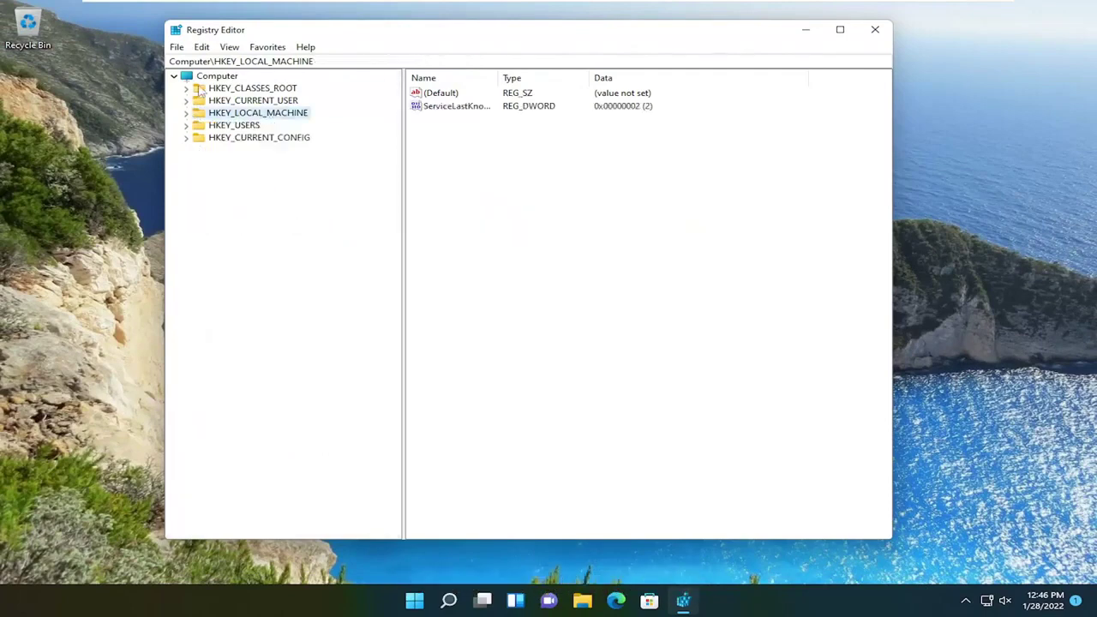
click(211, 76)
Reposition and close the Registry Editor window, and bring up the system shortcuts that include the shutdown and sign-out options
drag(391, 24, 461, 33)
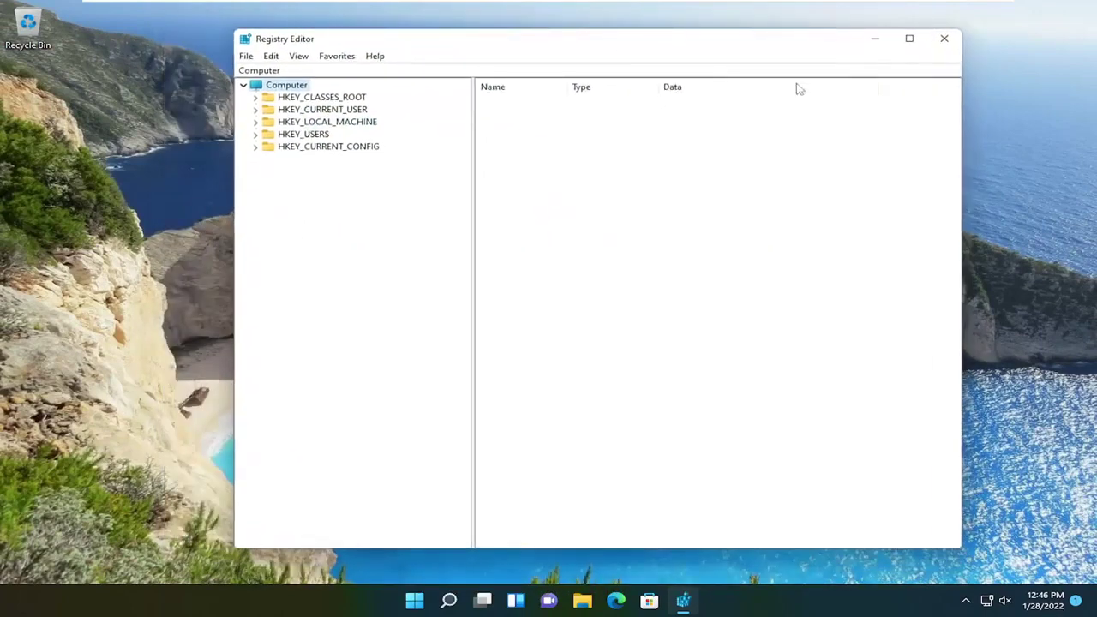
click(946, 38)
right_click(431, 600)
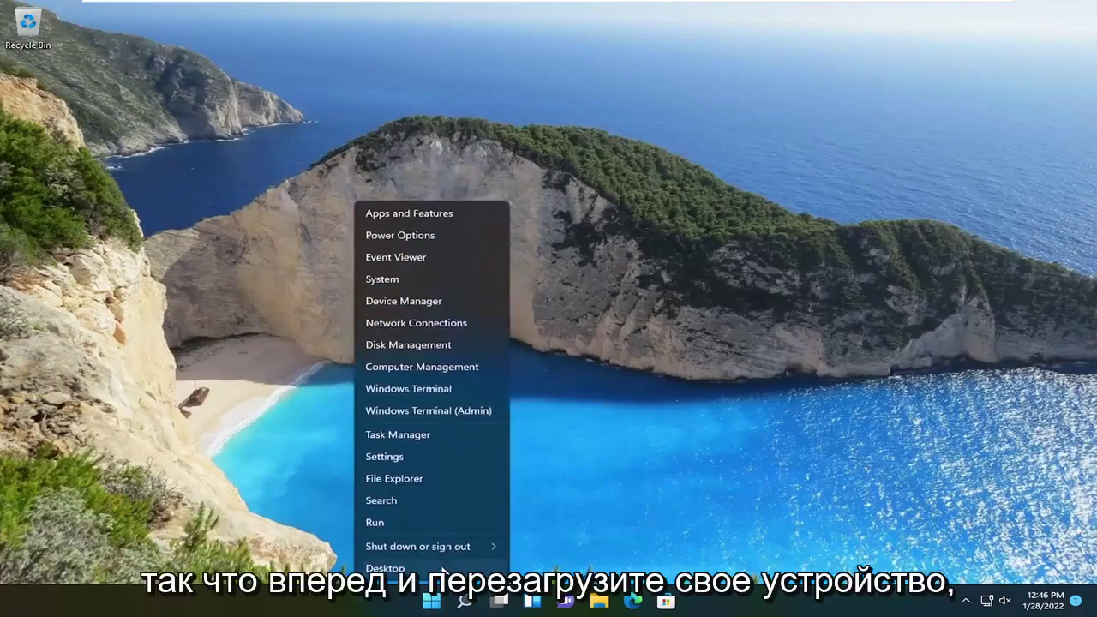